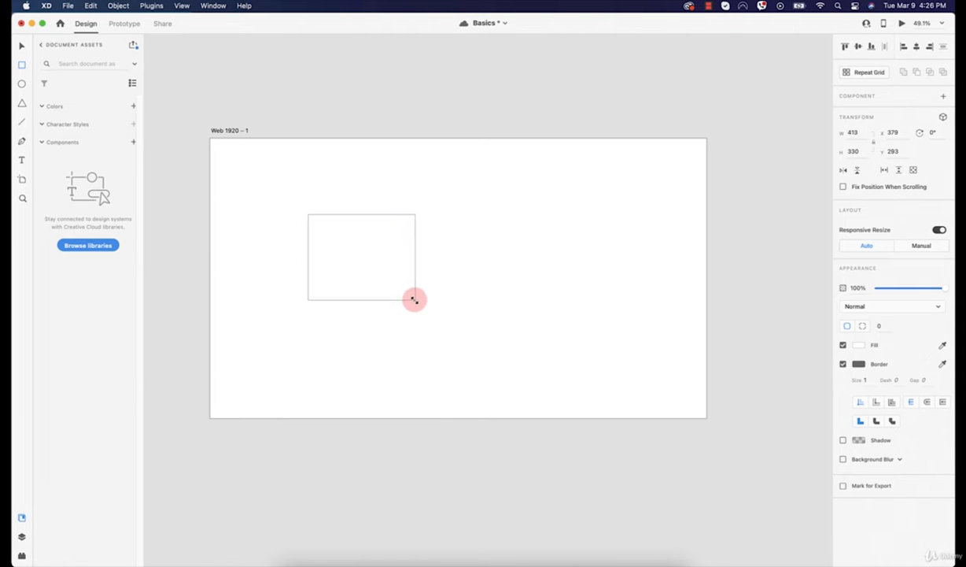
# Round the rectangle's corners to a radius of about 49 and move it to about X 187, Y 193
pyautogui.scroll(4, 377, 252)
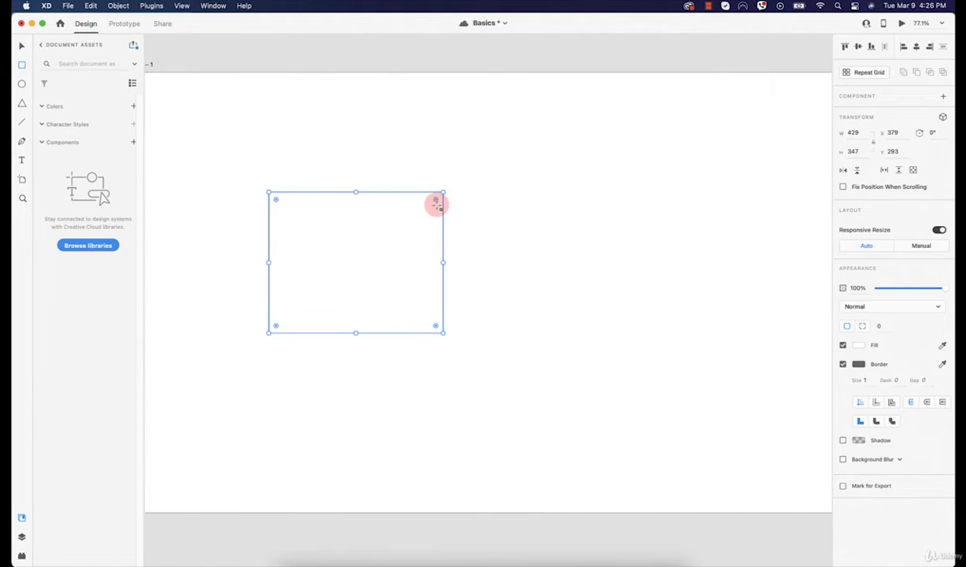
pyautogui.moveTo(437, 201); pyautogui.dragTo(424, 210)
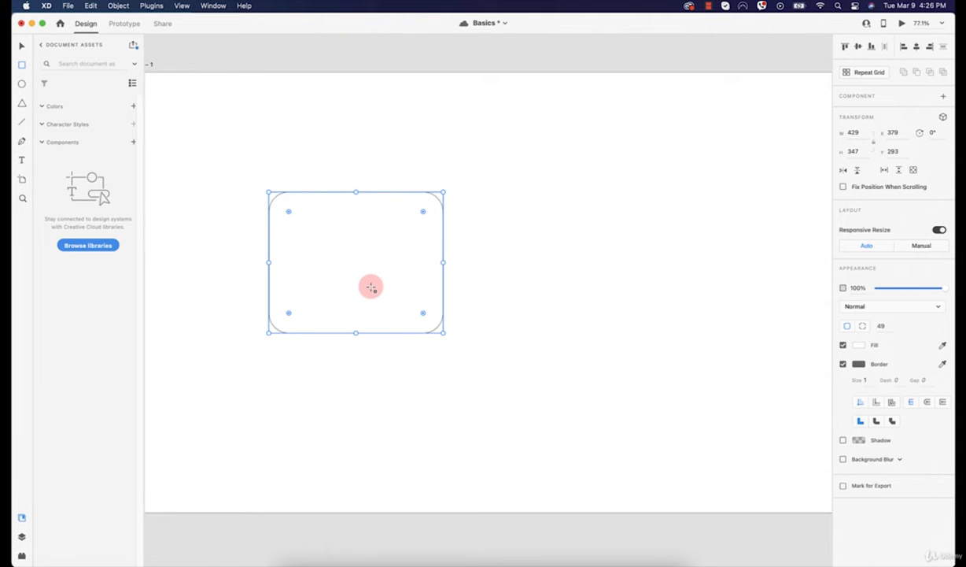
pyautogui.scroll(-4, 440, 291)
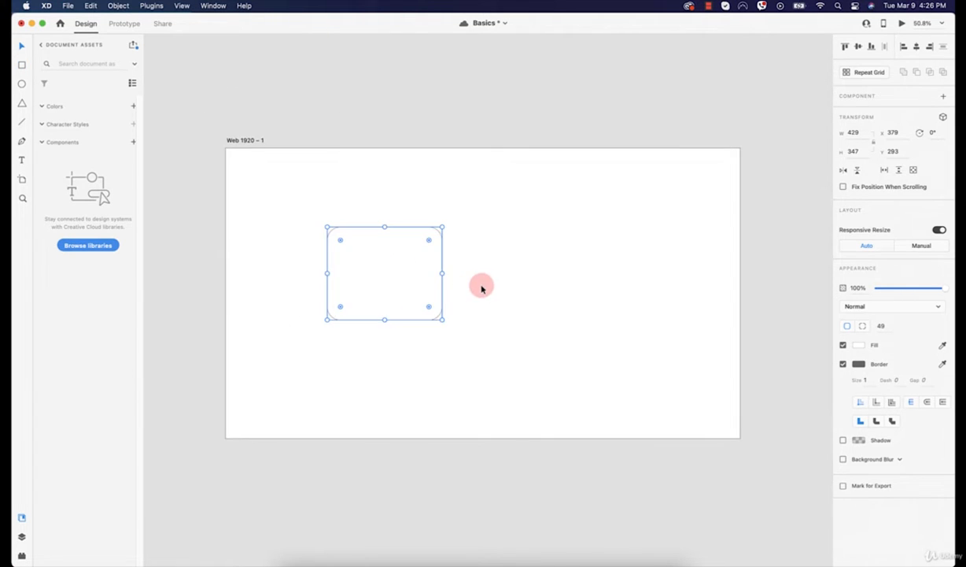
pyautogui.moveTo(398, 277); pyautogui.dragTo(348, 252)
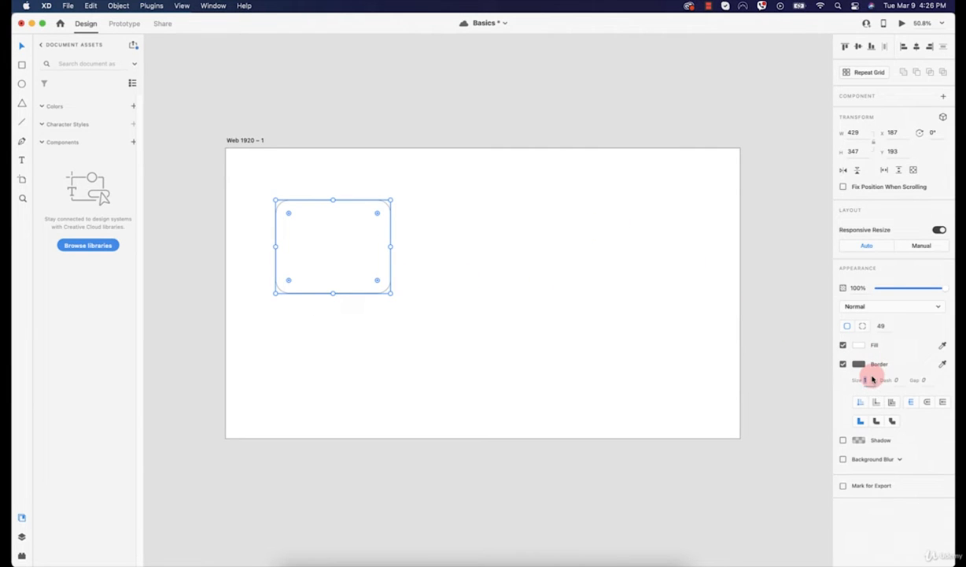
# Set the rounded rectangle's border size to 2 and move it to about X 190, Y 214
pyautogui.moveTo(872, 380); pyautogui.dragTo(865, 379)
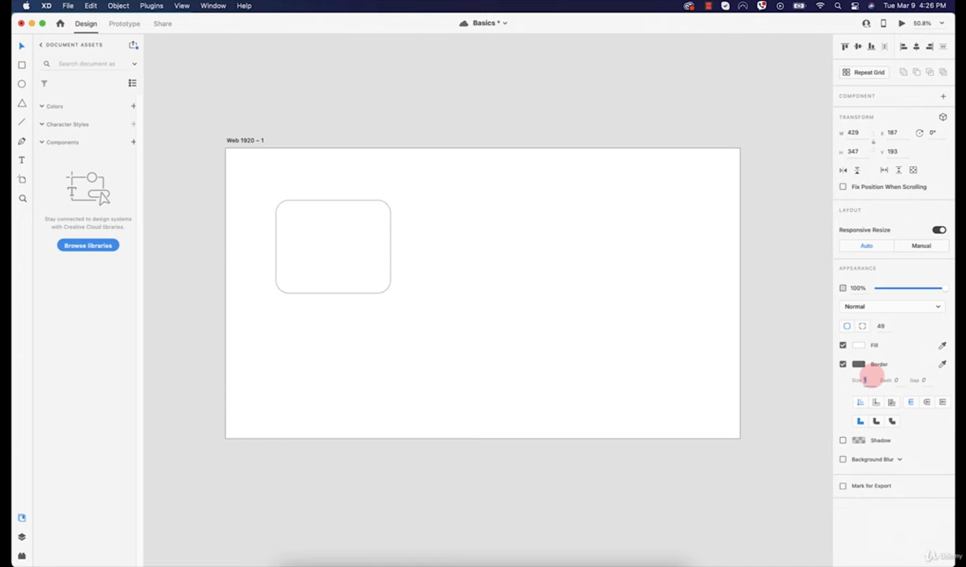
pyautogui.click(463, 323)
pyautogui.click(277, 227)
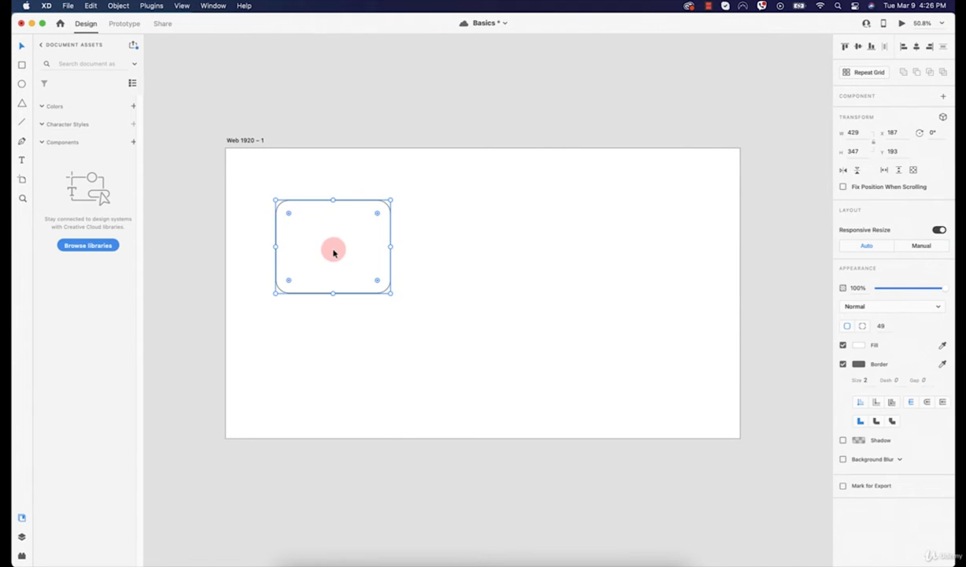
pyautogui.click(426, 255)
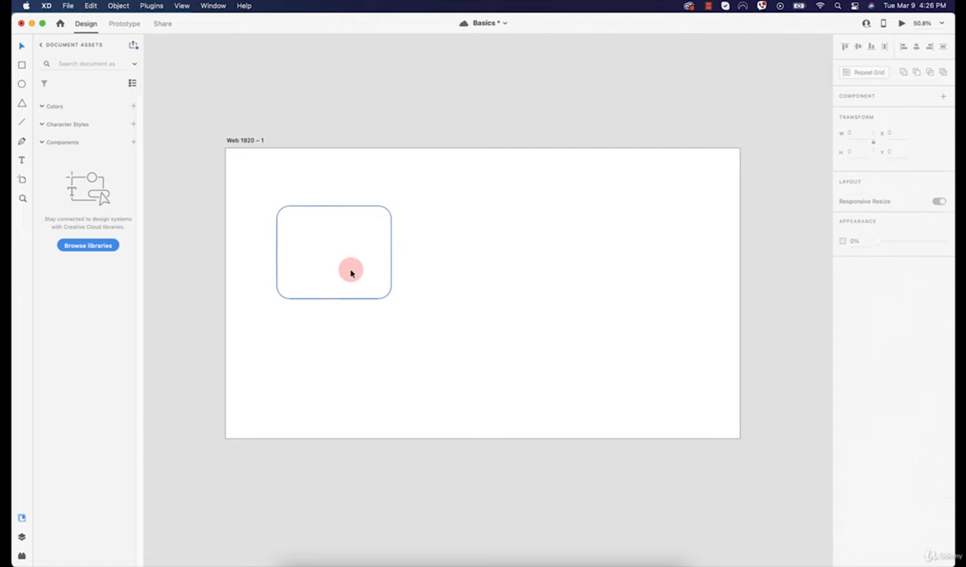
pyautogui.click(332, 263)
# Switch to Finder and place the portrait of the woman touching her face from the Photos folder into the rounded rectangle
pyautogui.click(272, 551)
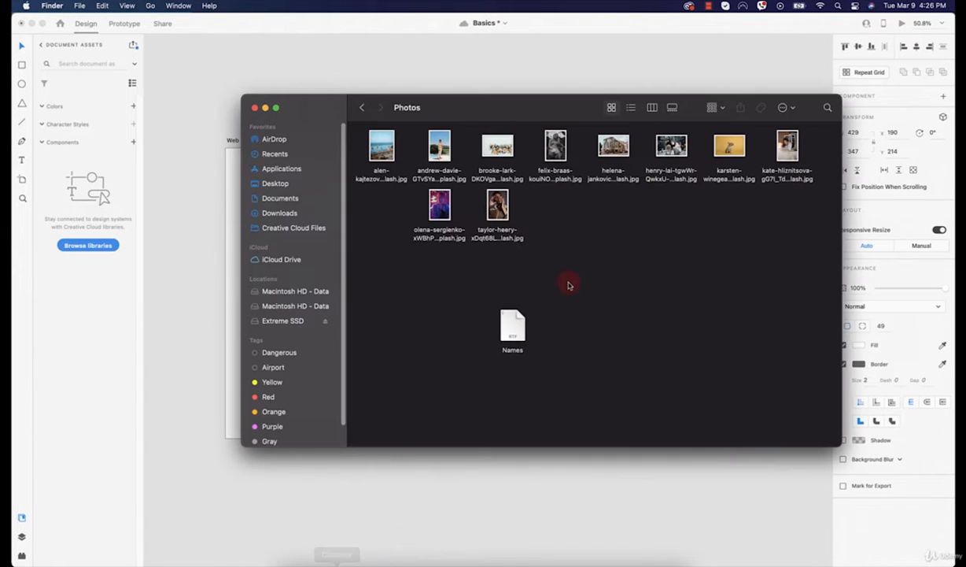
pyautogui.moveTo(461, 117); pyautogui.dragTo(630, 207)
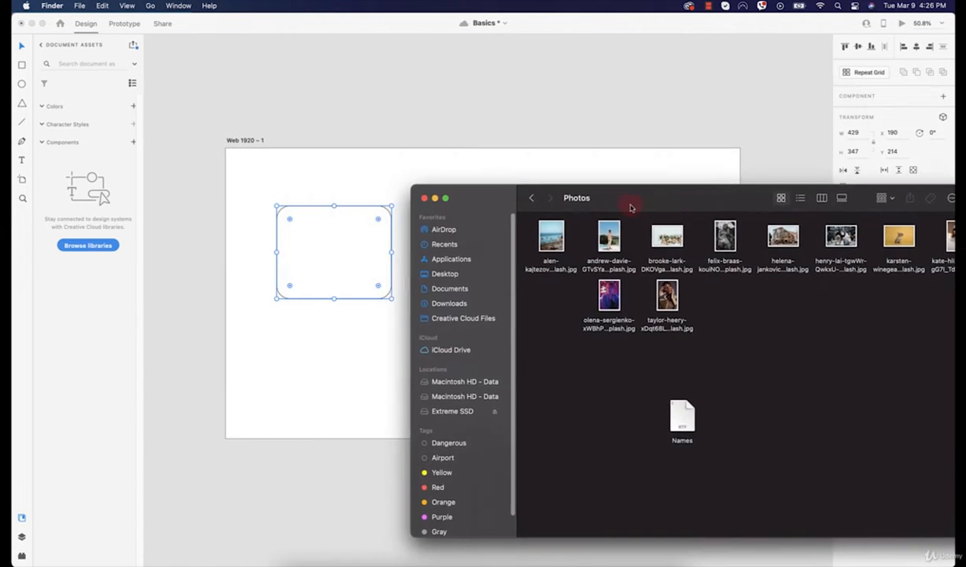
pyautogui.click(669, 319)
pyautogui.click(622, 236)
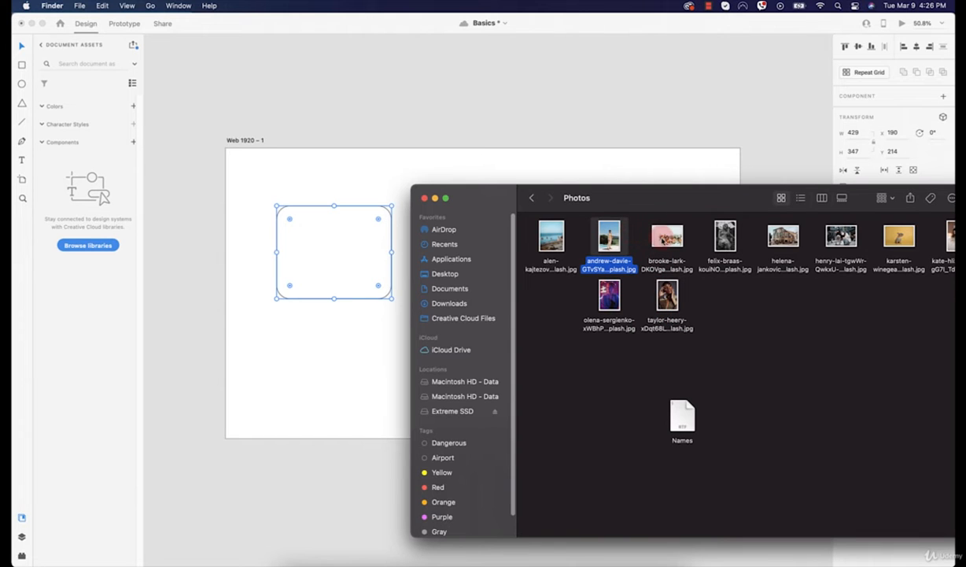
pyautogui.moveTo(667, 298); pyautogui.dragTo(358, 274)
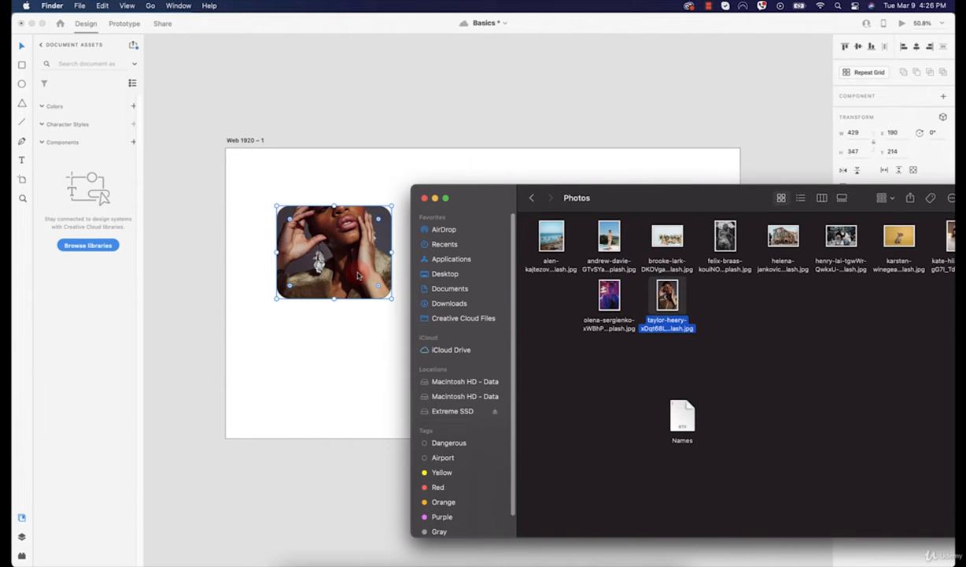
# Shift the photo down inside its rounded frame so that the woman's whole face shows
pyautogui.click(357, 254)
pyautogui.doubleClick(354, 259)
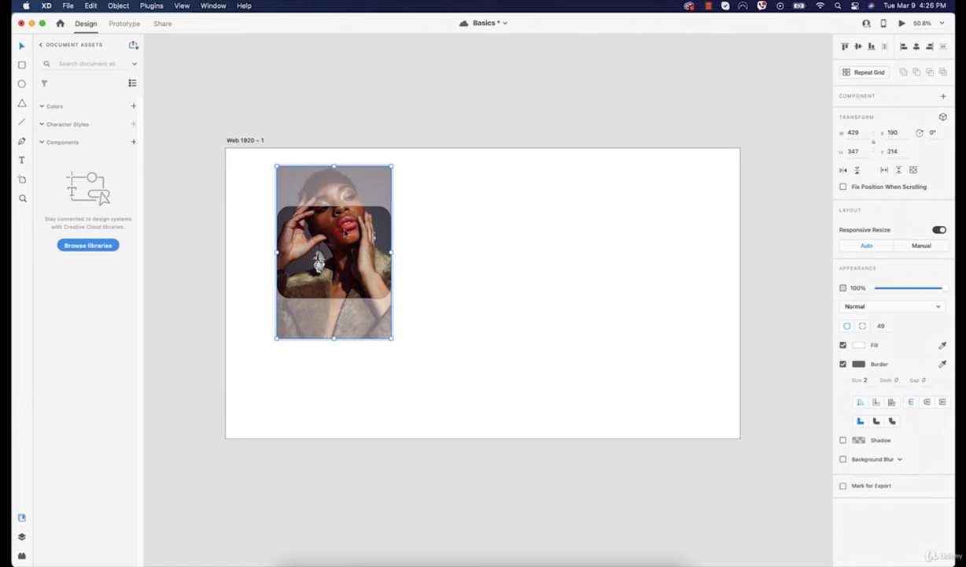
pyautogui.moveTo(344, 232); pyautogui.dragTo(344, 272)
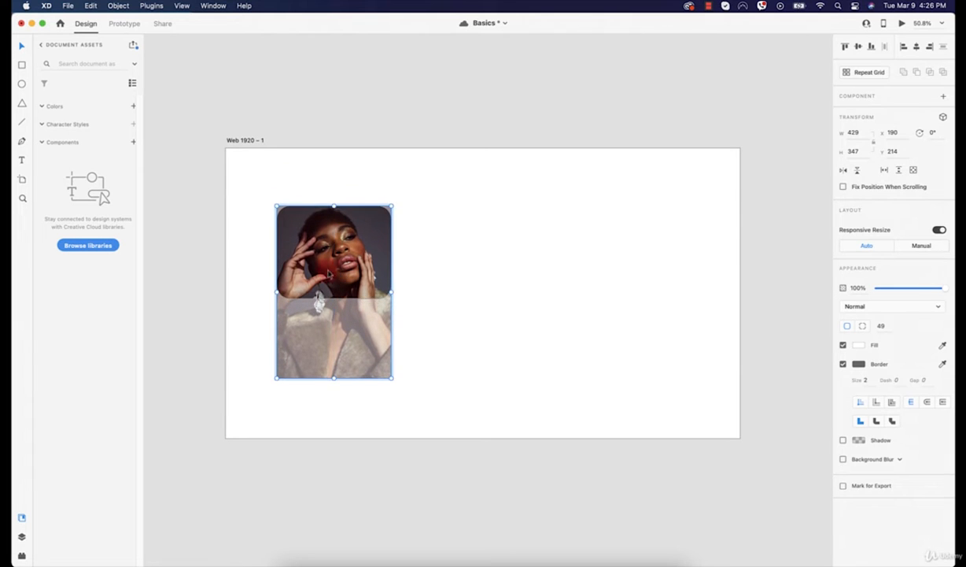
pyautogui.click(236, 246)
# Draw a pill shape about 299 by 67 with a corner radius of 34, centred across the photo's lower part
pyautogui.scroll(5, 312, 268)
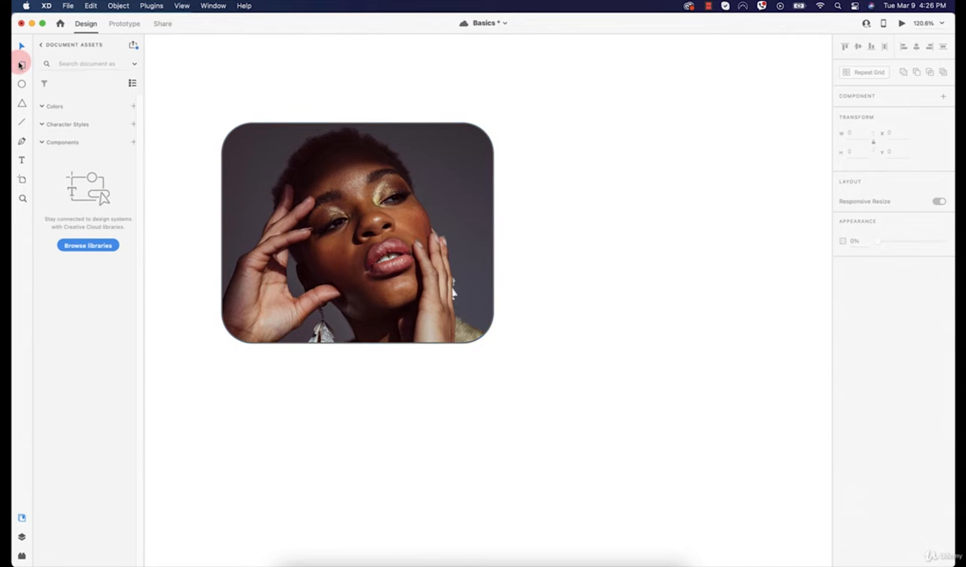
pyautogui.moveTo(286, 297)
pyautogui.mouseDown()
pyautogui.moveTo(436, 340)
pyautogui.moveTo(433, 327)
pyautogui.moveTo(477, 337)
pyautogui.mouseUp()
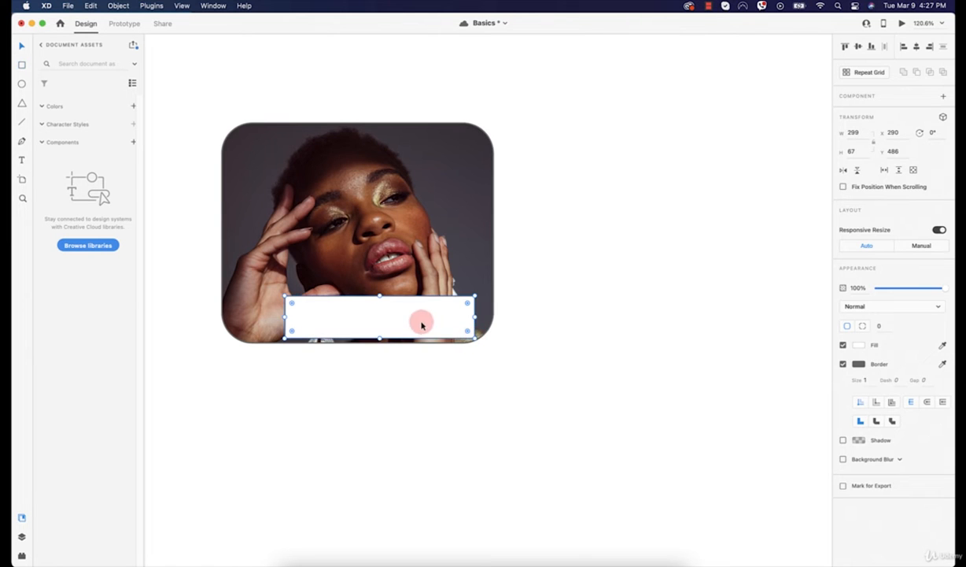
pyautogui.moveTo(422, 324); pyautogui.dragTo(212, 307)
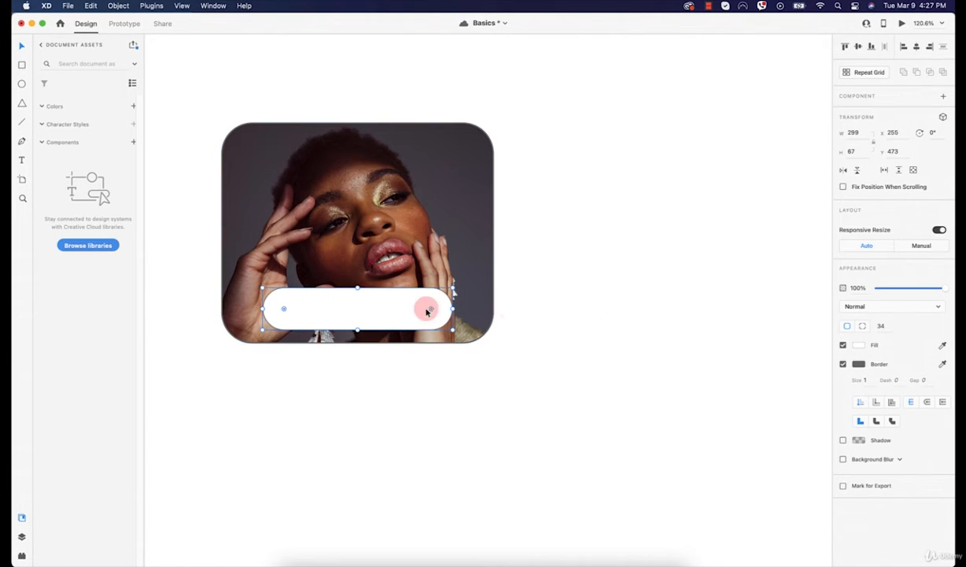
# Remove the pill shape's border and fill it with purple #4F26D6
pyautogui.click(843, 363)
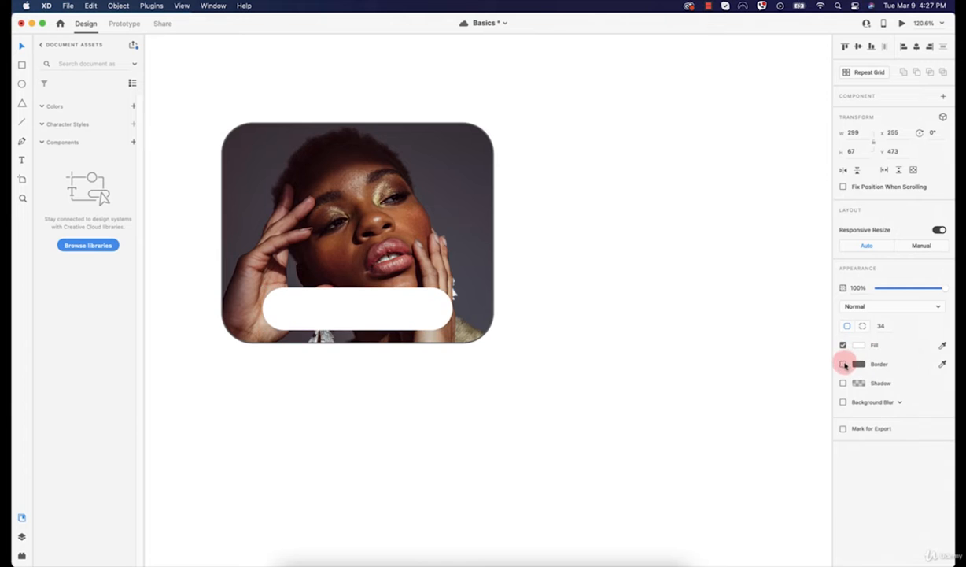
pyautogui.click(379, 315)
pyautogui.click(857, 347)
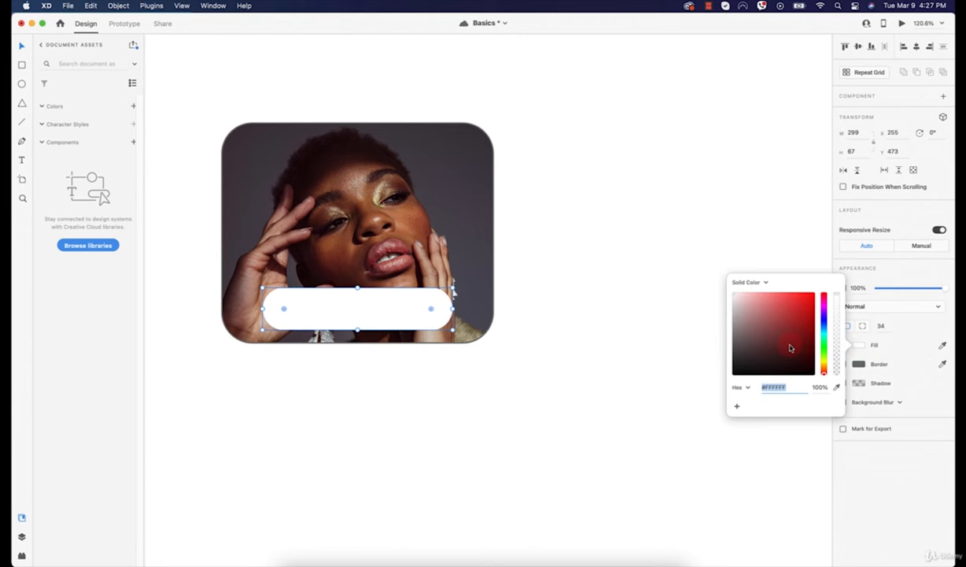
pyautogui.moveTo(819, 329)
pyautogui.mouseDown()
pyautogui.moveTo(811, 303)
pyautogui.moveTo(807, 314)
pyautogui.mouseUp()
pyautogui.click(811, 319)
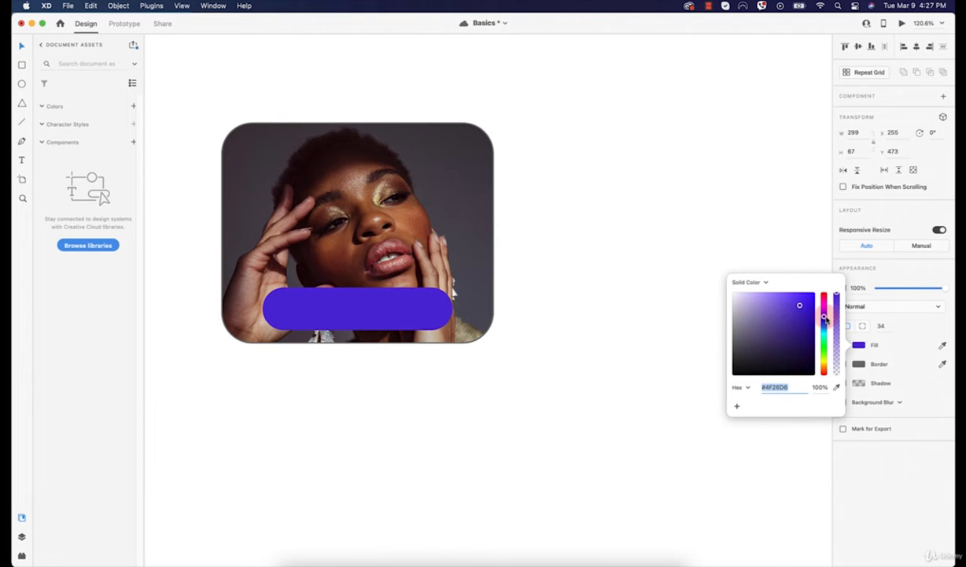
pyautogui.click(654, 262)
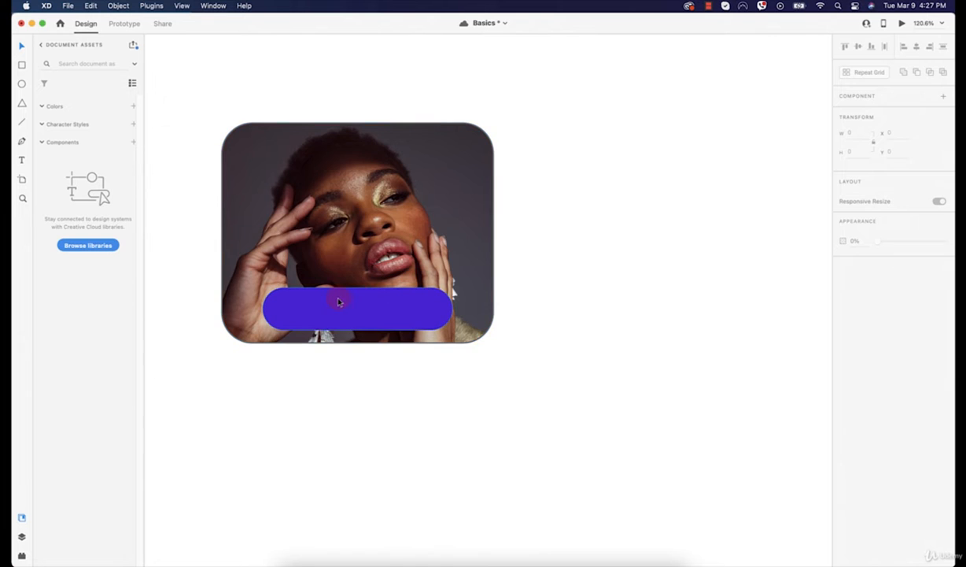
# Add a text label with the woman's first name over the purple pill shape
pyautogui.click(23, 156)
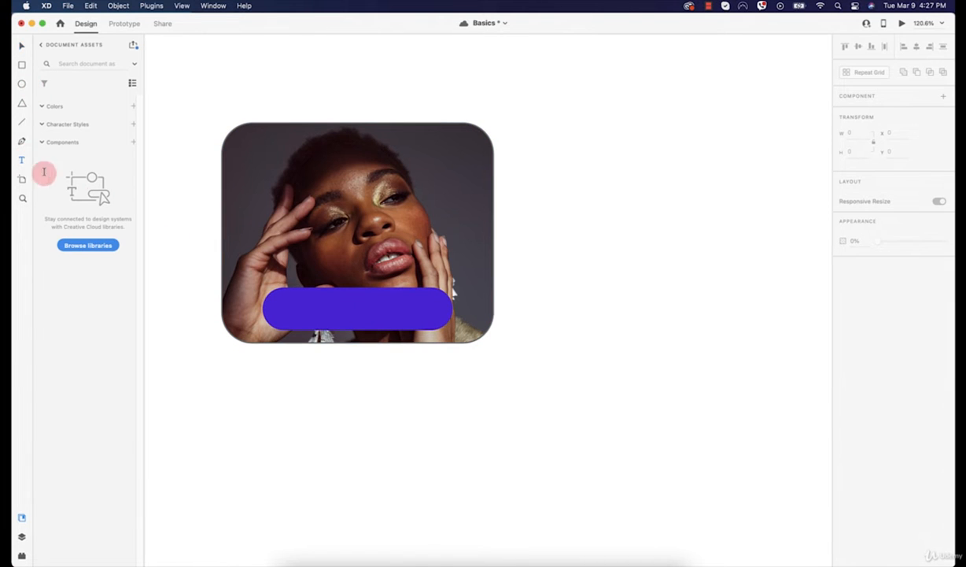
pyautogui.click(325, 314)
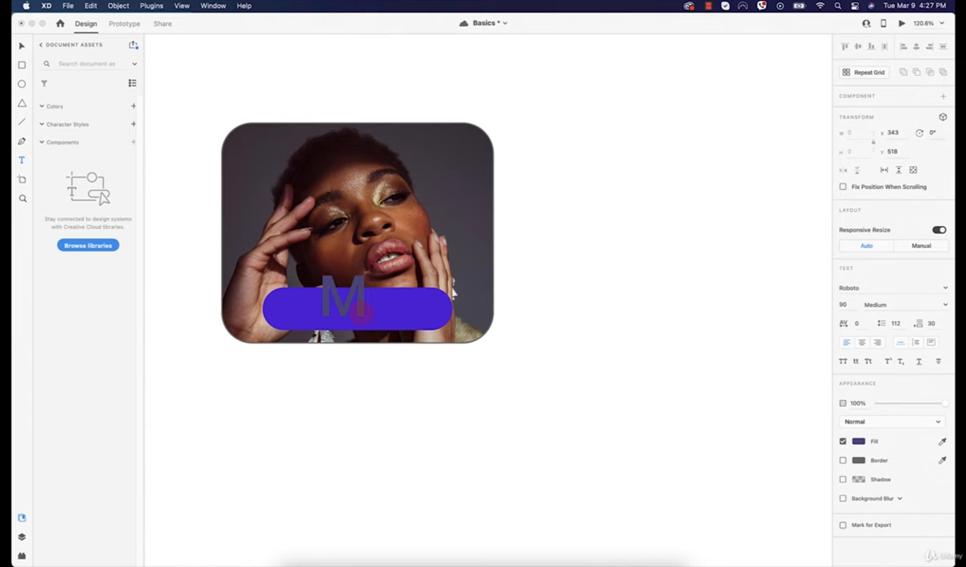
pyautogui.write('Marry')
pyautogui.press('super+a')
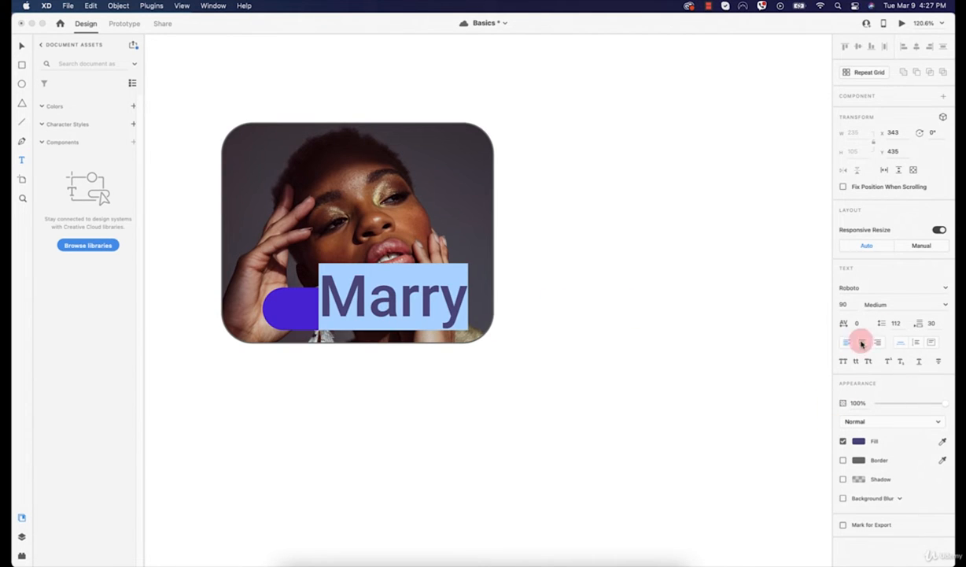
# Set the name label's font size to 48 and its fill to white #FFFFFF
pyautogui.moveTo(843, 304); pyautogui.dragTo(843, 304)
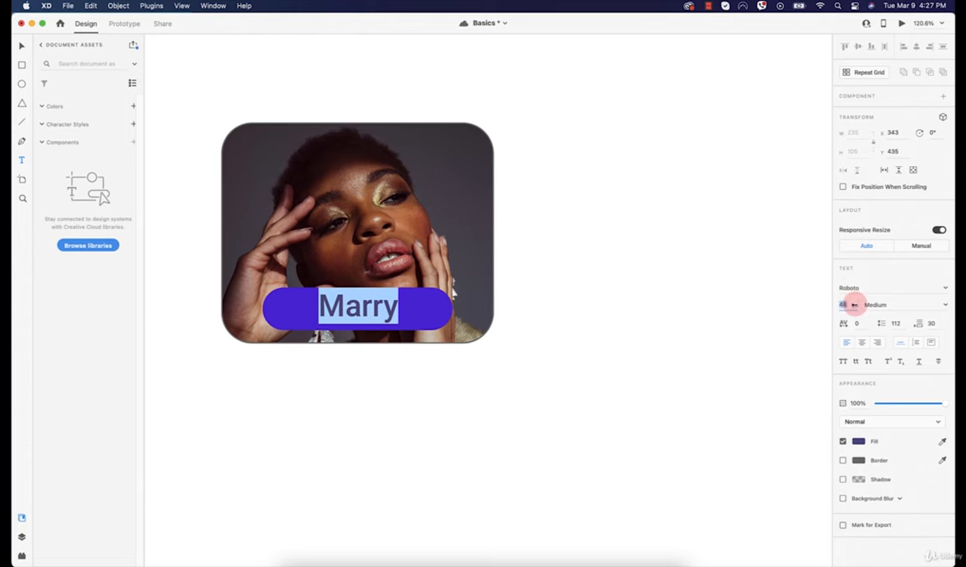
pyautogui.click(859, 442)
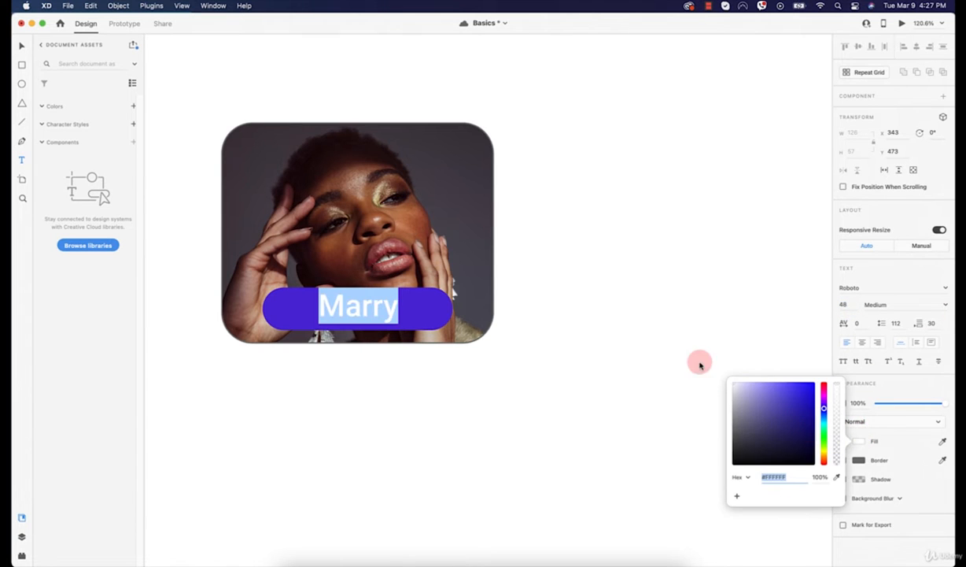
pyautogui.click(21, 46)
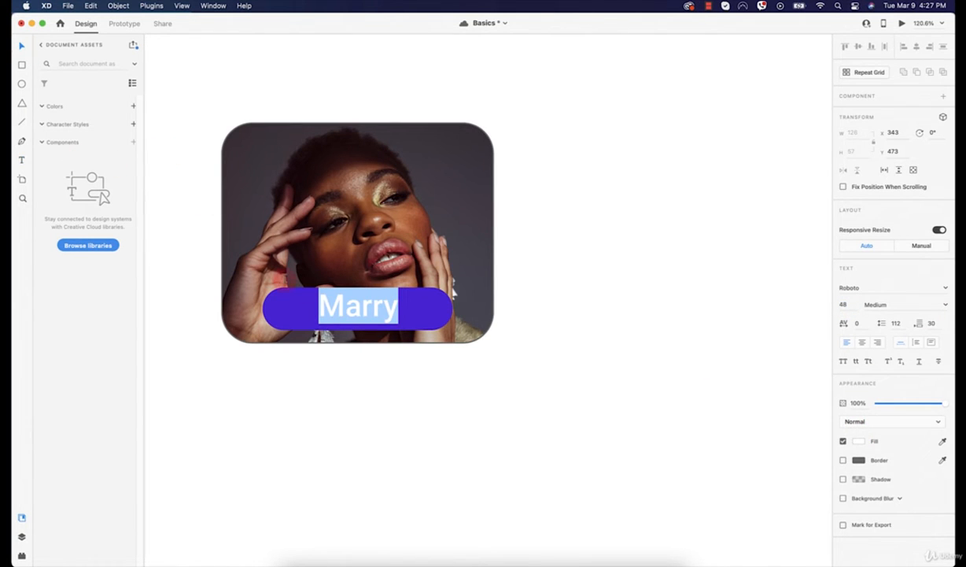
pyautogui.click(21, 46)
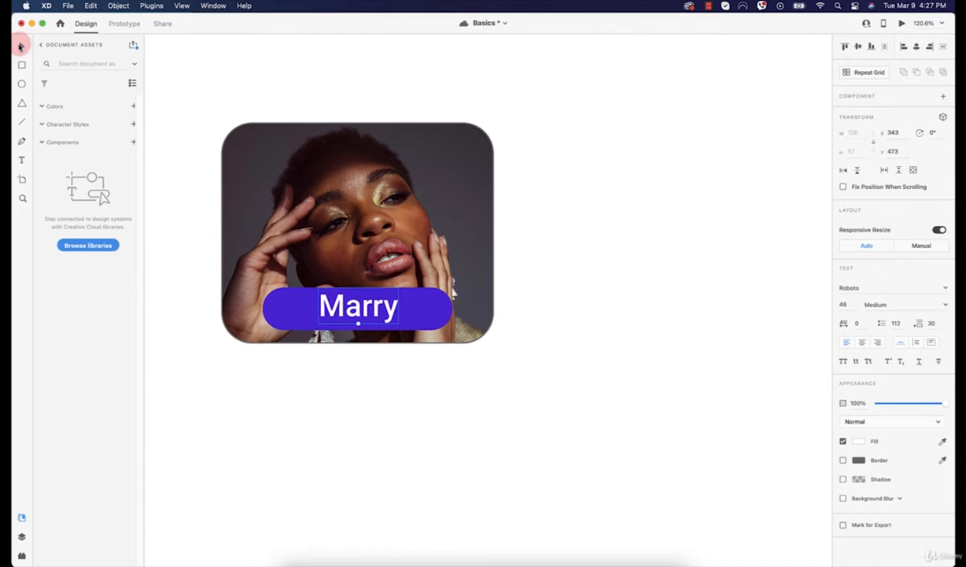
# Move the name label to the centre of the purple pill shape
pyautogui.click(223, 152)
pyautogui.moveTo(351, 307); pyautogui.dragTo(347, 310)
pyautogui.click(389, 411)
# Move the photo, pill shape and name label together to about X 97, Y 218 on the artboard
pyautogui.scroll(-5, 386, 405)
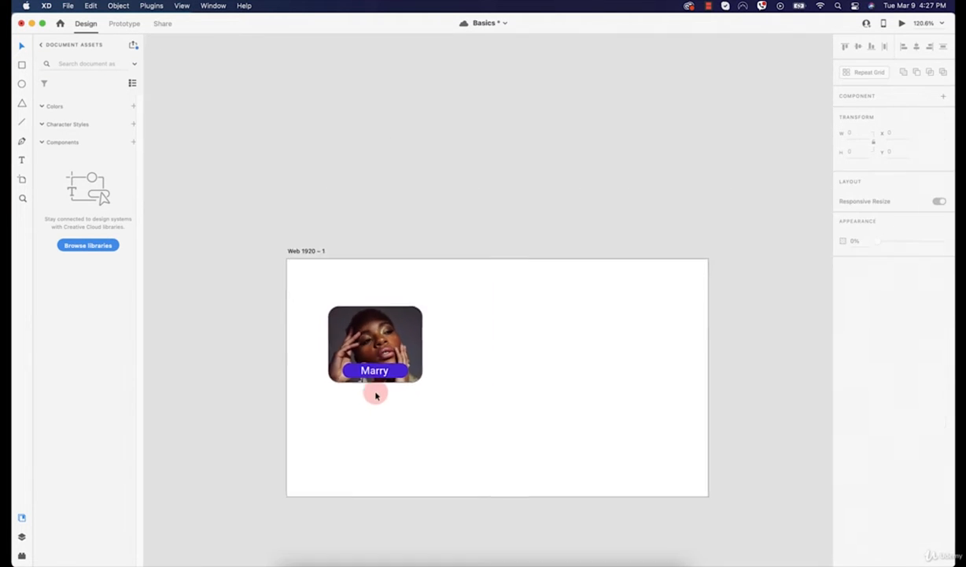
pyautogui.scroll(3, 364, 402)
pyautogui.click(337, 325)
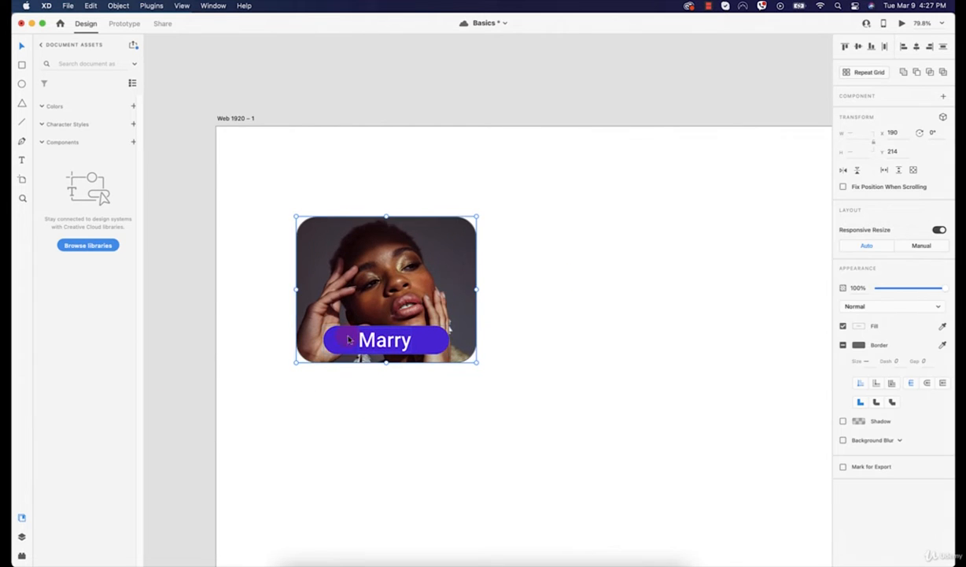
pyautogui.moveTo(337, 325); pyautogui.dragTo(301, 327)
pyautogui.click(428, 394)
# Try a corner radius of about 174 on the photo frame, and then reduce it to about 44
pyautogui.click(411, 257)
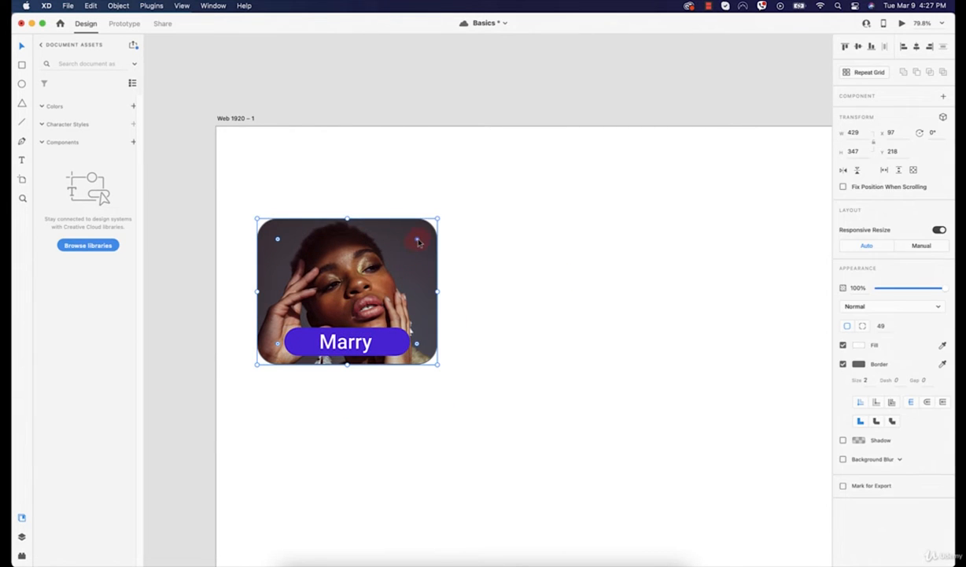
pyautogui.moveTo(419, 242); pyautogui.dragTo(360, 266)
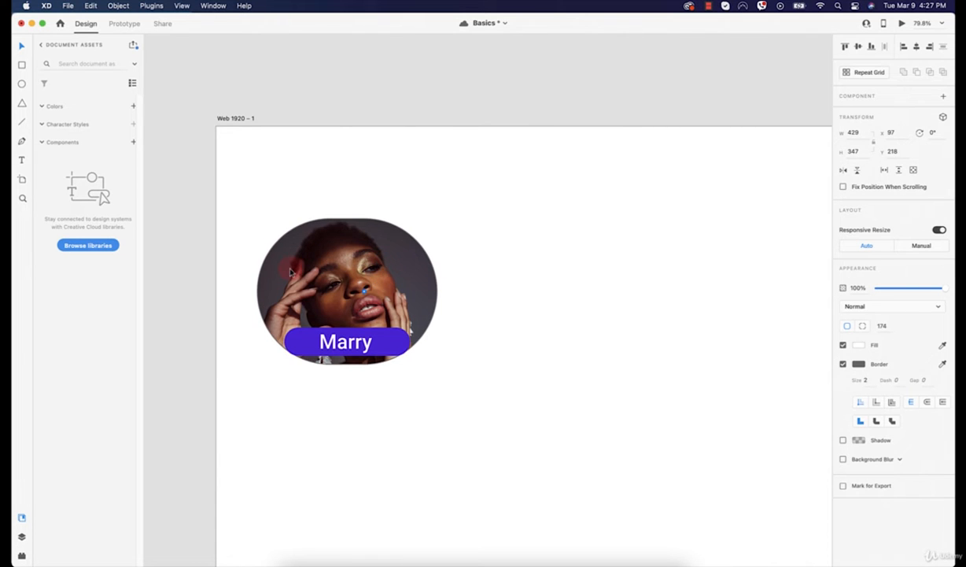
pyautogui.moveTo(290, 272); pyautogui.dragTo(442, 227)
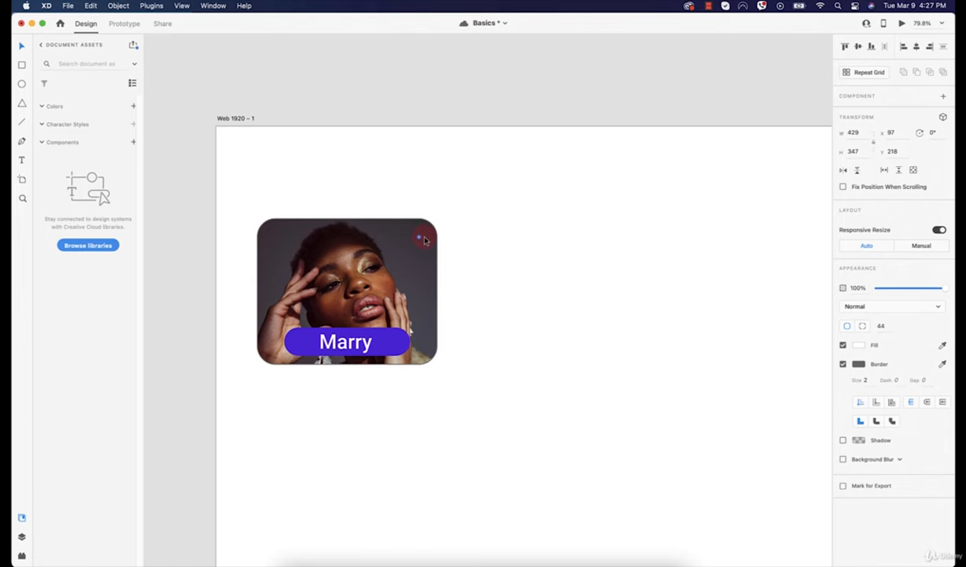
pyautogui.click(520, 315)
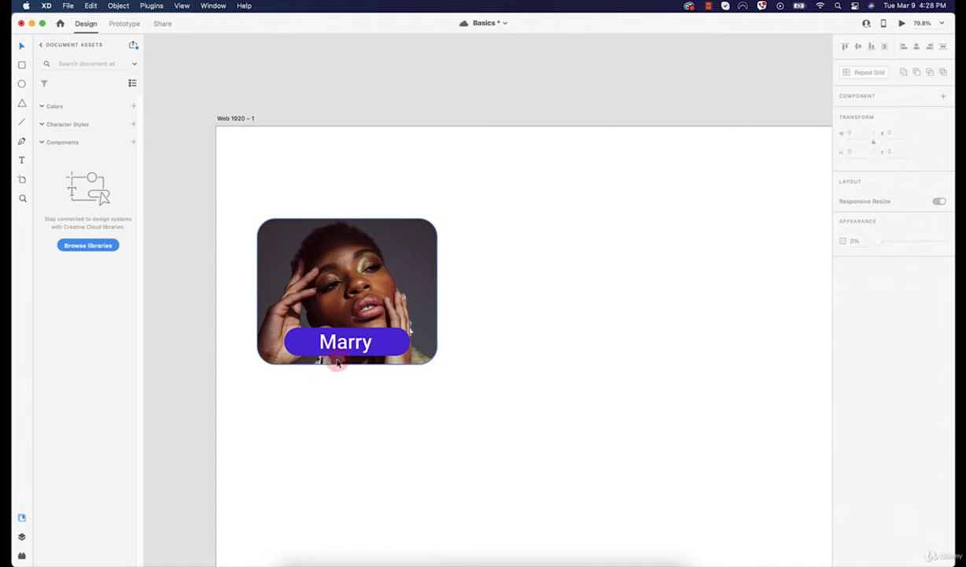
pyautogui.click(344, 345)
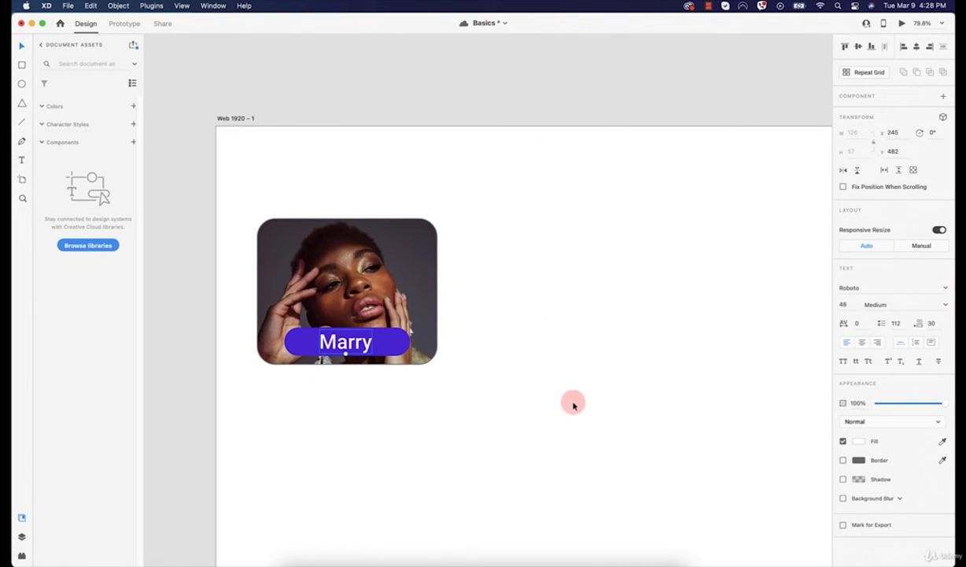
pyautogui.click(572, 401)
pyautogui.scroll(-5, 570, 403)
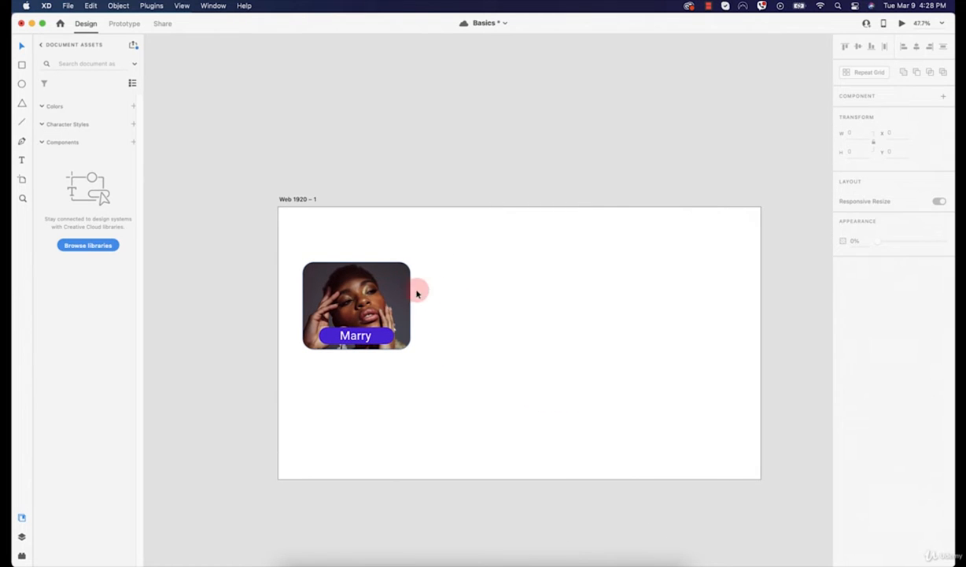
# Duplicate the complete photo card into a horizontal row of four cards and shift the third card's photo slightly
pyautogui.moveTo(466, 266); pyautogui.dragTo(354, 309)
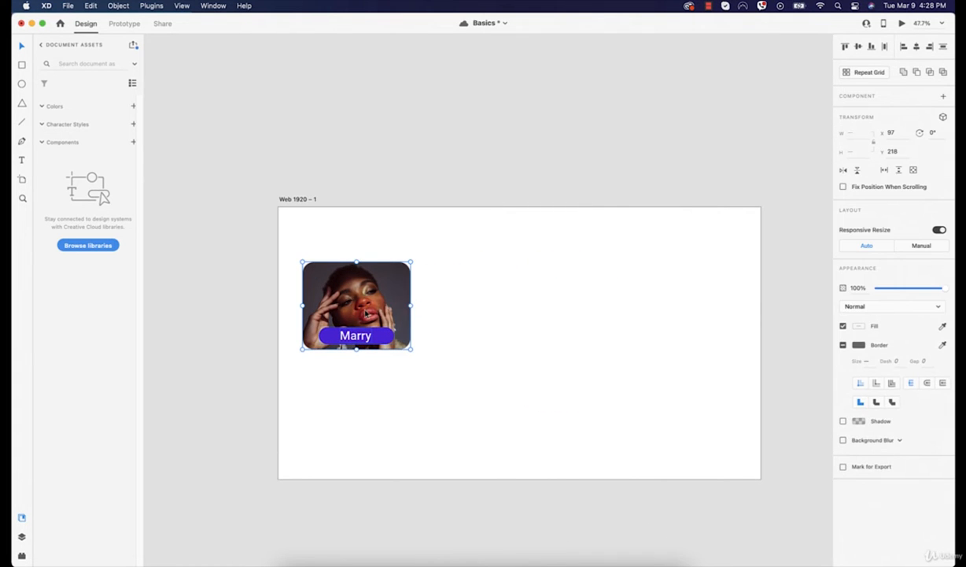
pyautogui.press('super+d')
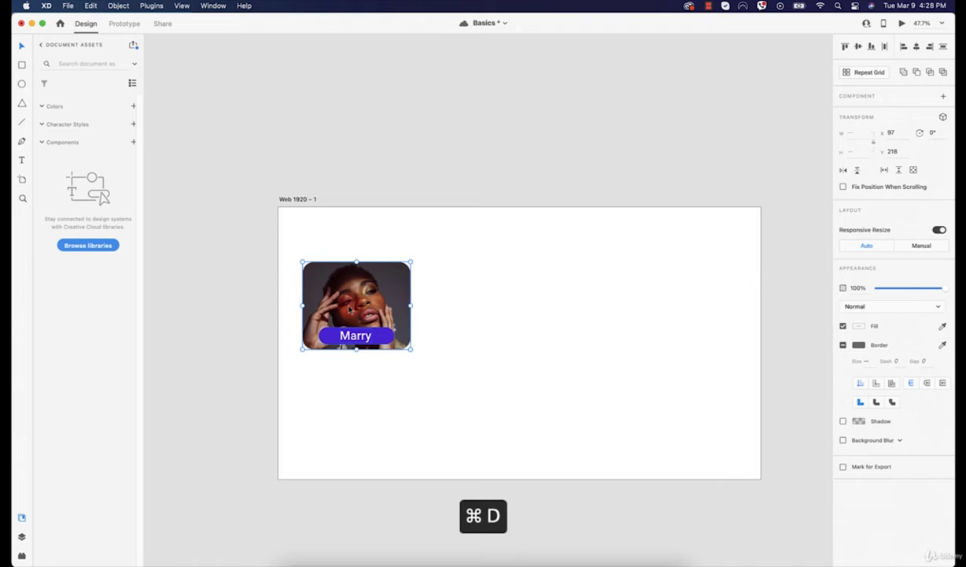
pyautogui.moveTo(350, 309); pyautogui.dragTo(717, 312)
pyautogui.press('alt')
pyautogui.click(382, 393)
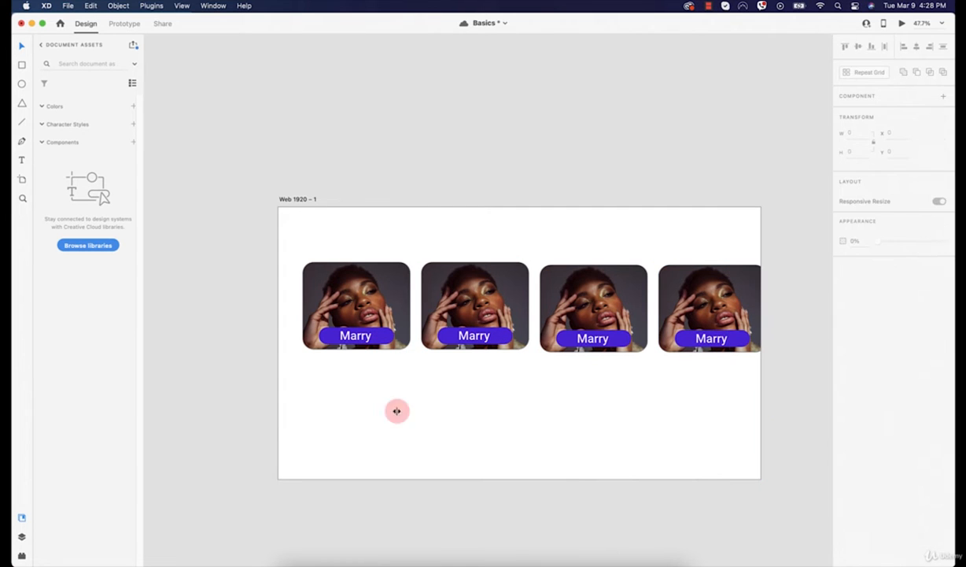
pyautogui.moveTo(639, 317)
pyautogui.mouseDown()
pyautogui.moveTo(639, 296)
pyautogui.moveTo(642, 314)
pyautogui.mouseUp()
# Delete the three duplicated cards, keeping only the original card
pyautogui.click(567, 253)
pyautogui.moveTo(561, 238); pyautogui.dragTo(737, 352)
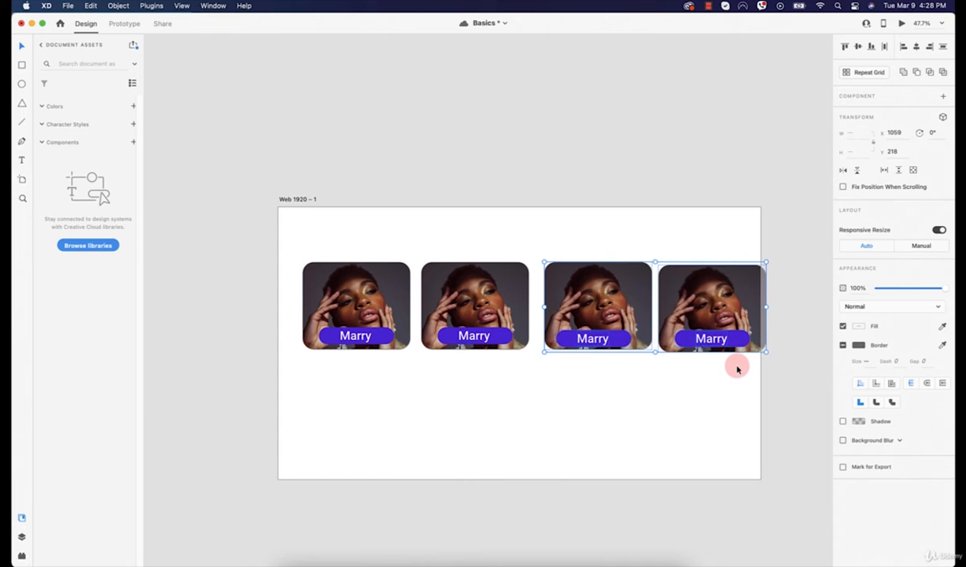
pyautogui.press('Delete')
pyautogui.moveTo(630, 265); pyautogui.dragTo(504, 345)
pyautogui.press('Delete')
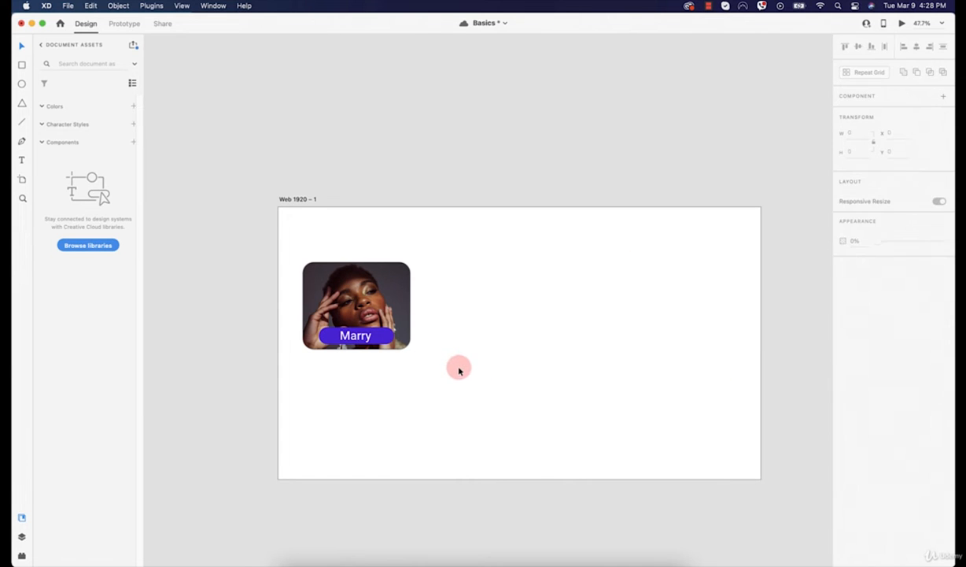
# Group the photo, pill shape and name label, and move the group to about X 73, Y 203
pyautogui.moveTo(447, 256); pyautogui.dragTo(306, 376)
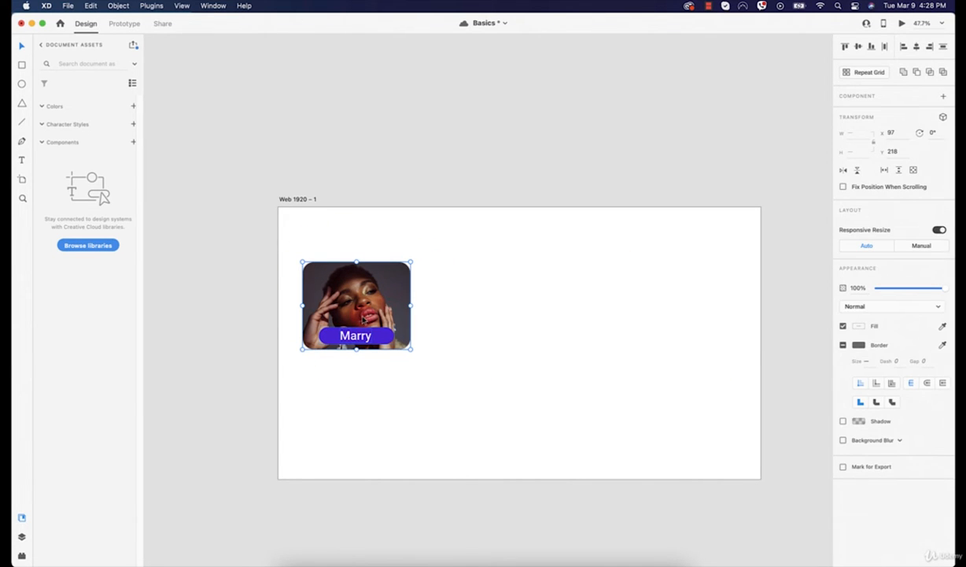
pyautogui.rightClick(382, 293)
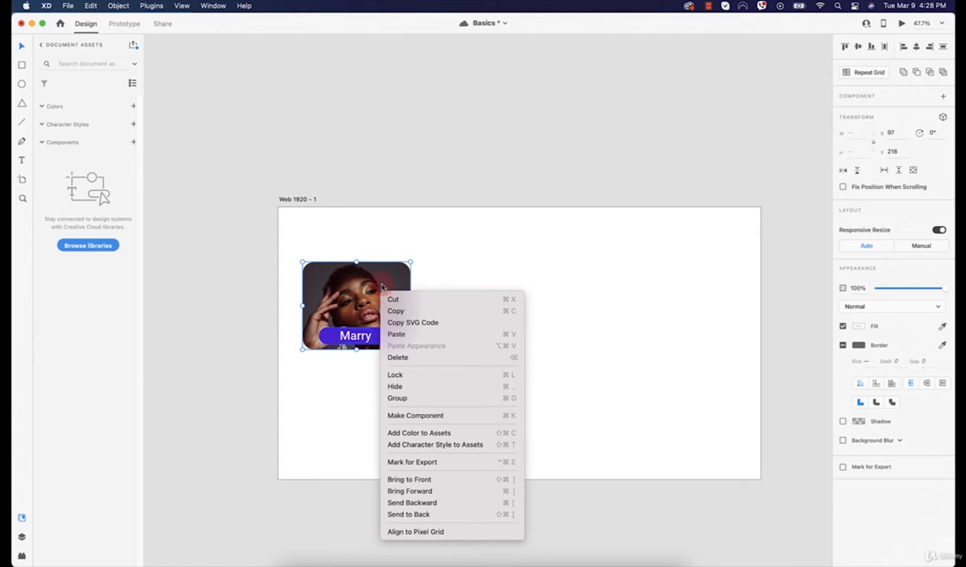
pyautogui.click(409, 398)
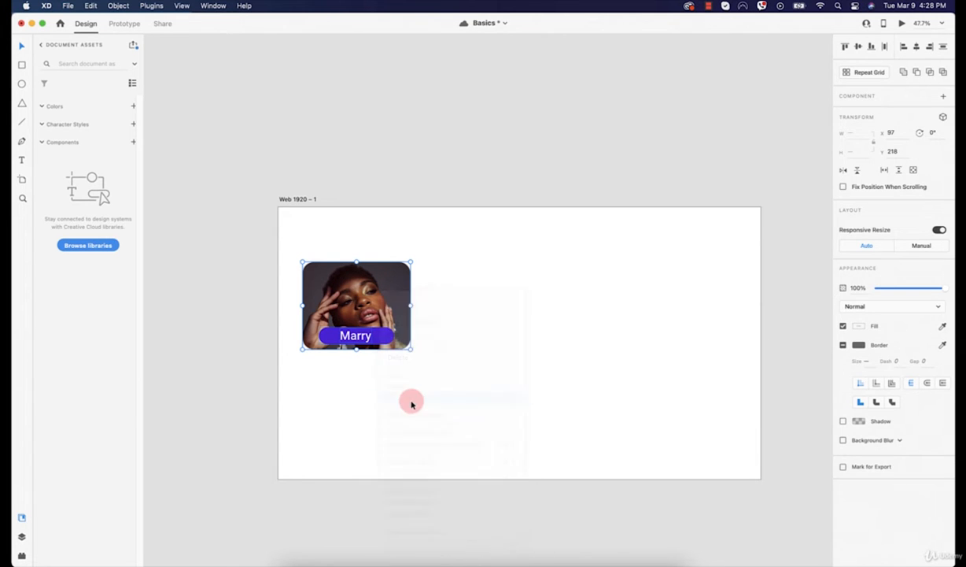
pyautogui.click(456, 418)
pyautogui.moveTo(351, 312); pyautogui.dragTo(344, 307)
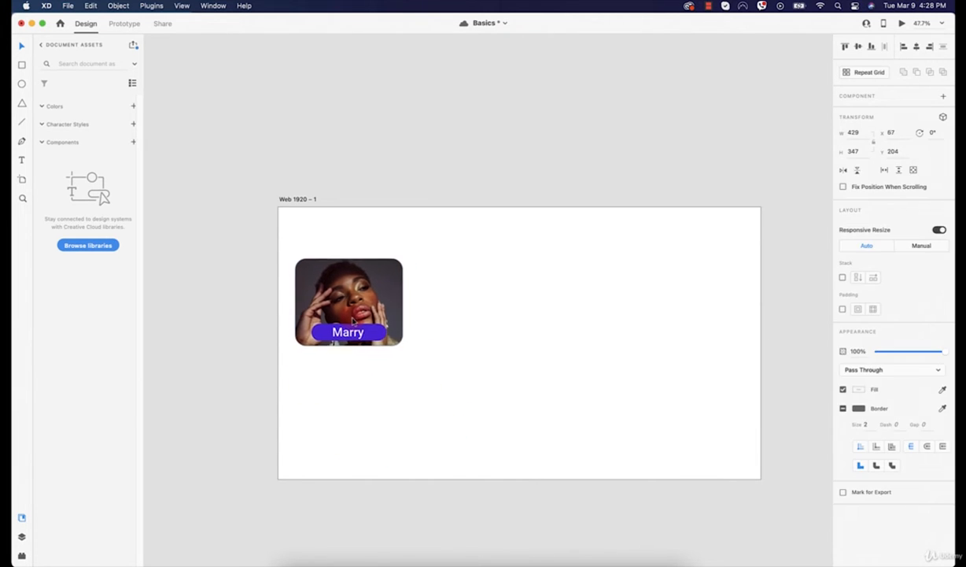
# Turn the card group into a Repeat Grid four cards across, about 1787 wide, and move it to about X 44, Y 100
pyautogui.click(868, 73)
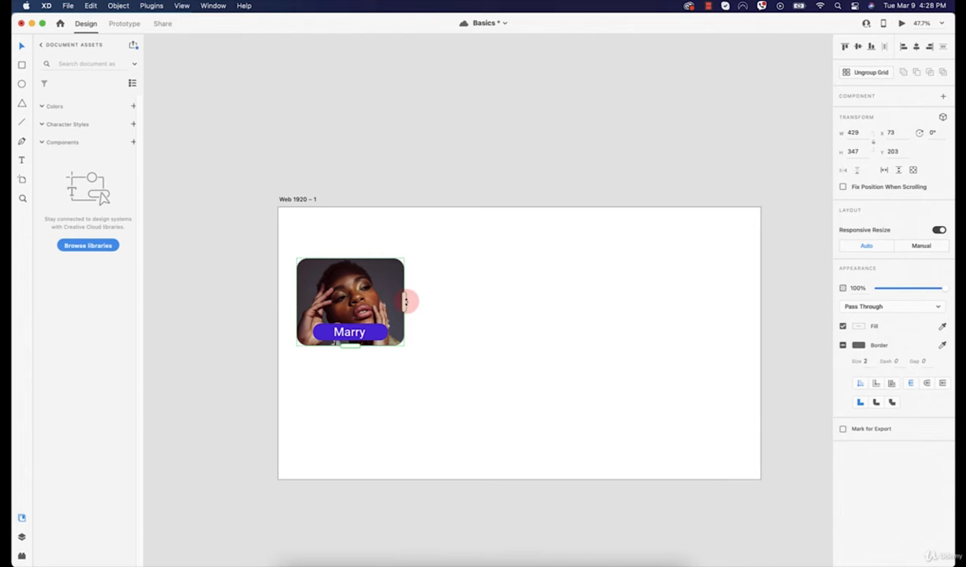
pyautogui.moveTo(405, 302); pyautogui.dragTo(749, 303)
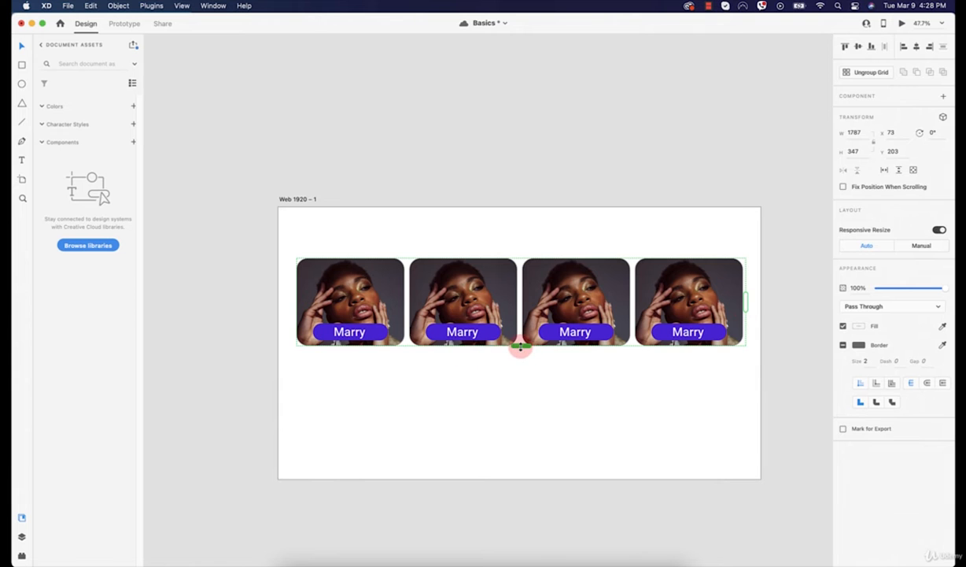
pyautogui.moveTo(520, 346); pyautogui.dragTo(515, 297)
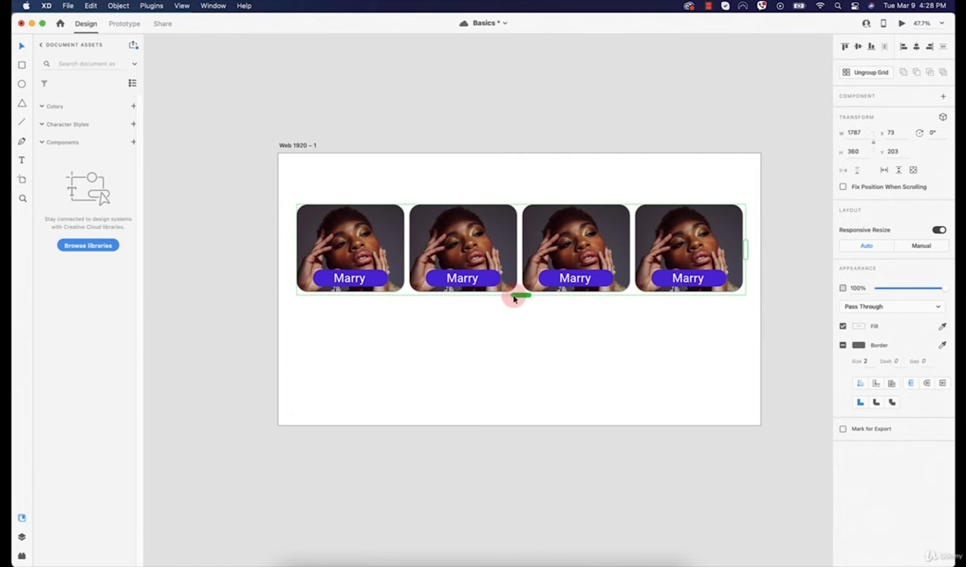
pyautogui.moveTo(494, 234); pyautogui.dragTo(483, 214)
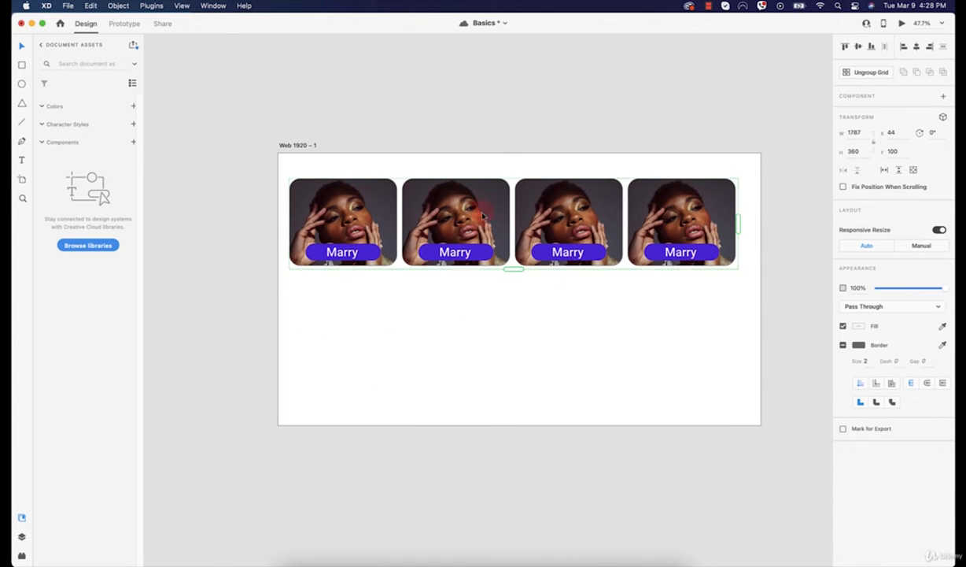
# Extend the repeat grid down to a second row and adjust its row and column gaps, making the grid about 1799 wide
pyautogui.moveTo(400, 219)
pyautogui.mouseDown()
pyautogui.moveTo(419, 214)
pyautogui.moveTo(402, 219)
pyautogui.mouseUp()
pyautogui.moveTo(519, 269); pyautogui.dragTo(519, 366)
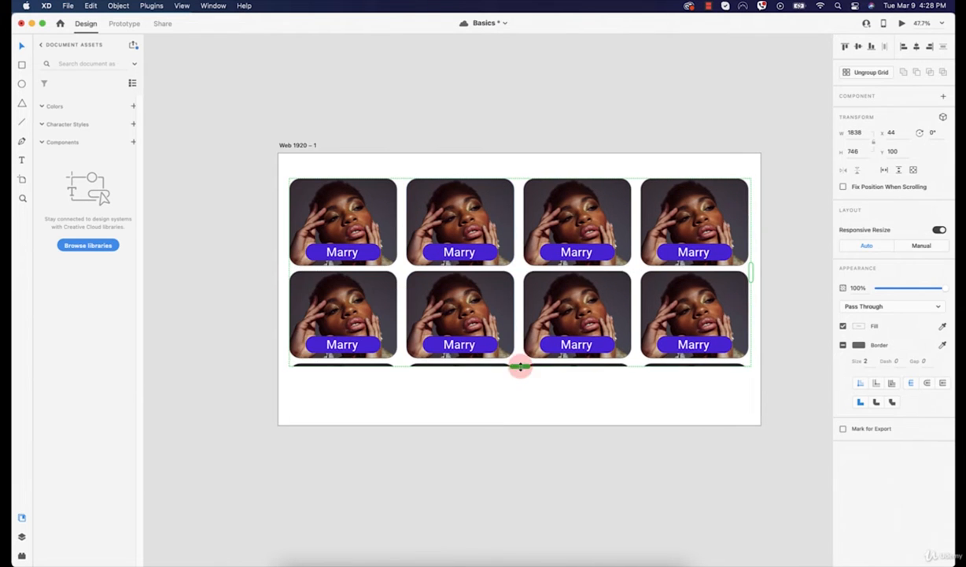
pyautogui.moveTo(512, 269)
pyautogui.mouseDown()
pyautogui.moveTo(512, 319)
pyautogui.moveTo(509, 275)
pyautogui.mouseUp()
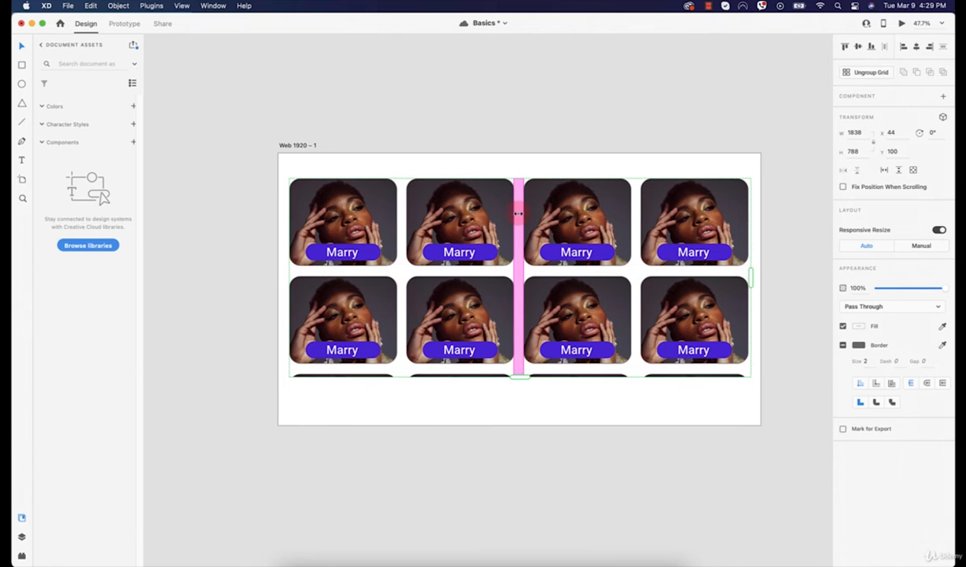
pyautogui.moveTo(516, 211); pyautogui.dragTo(509, 216)
pyautogui.click(460, 433)
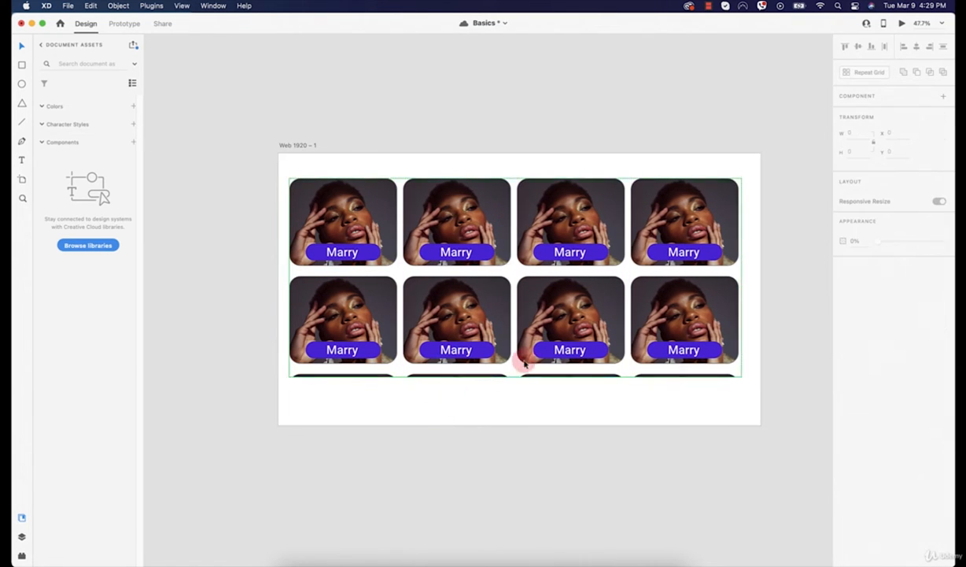
# Trim the repeat grid's height to about 768 to cut off the partial third row
pyautogui.click(500, 376)
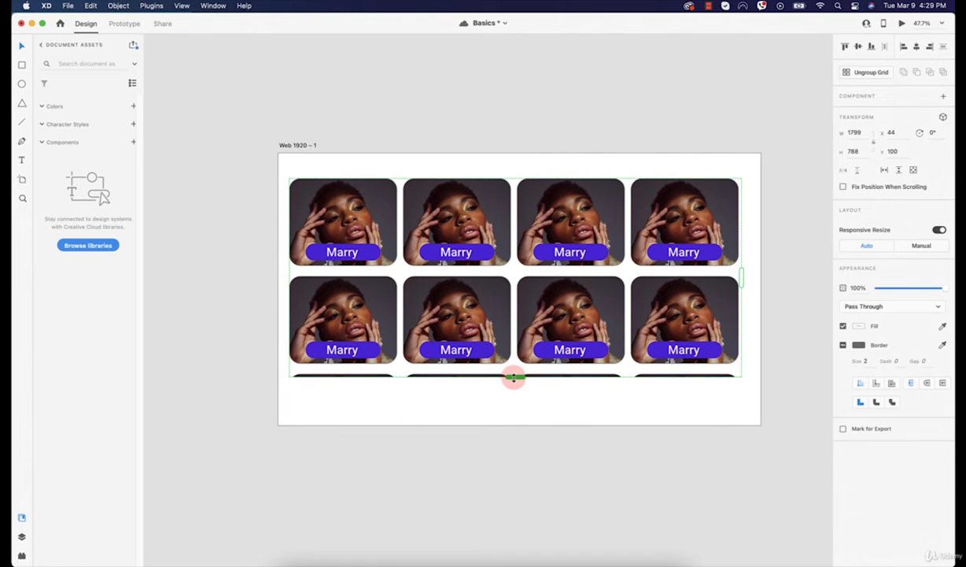
pyautogui.moveTo(513, 377); pyautogui.dragTo(513, 372)
pyautogui.click(514, 403)
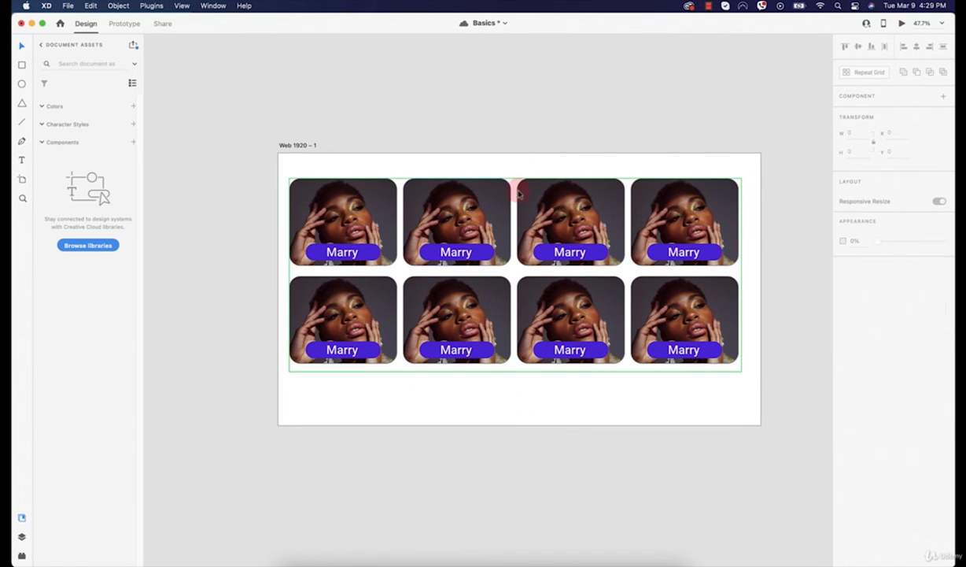
# Switch to Finder and place all ten images from the Photos folder into the repeat grid's photo frames
pyautogui.click(295, 546)
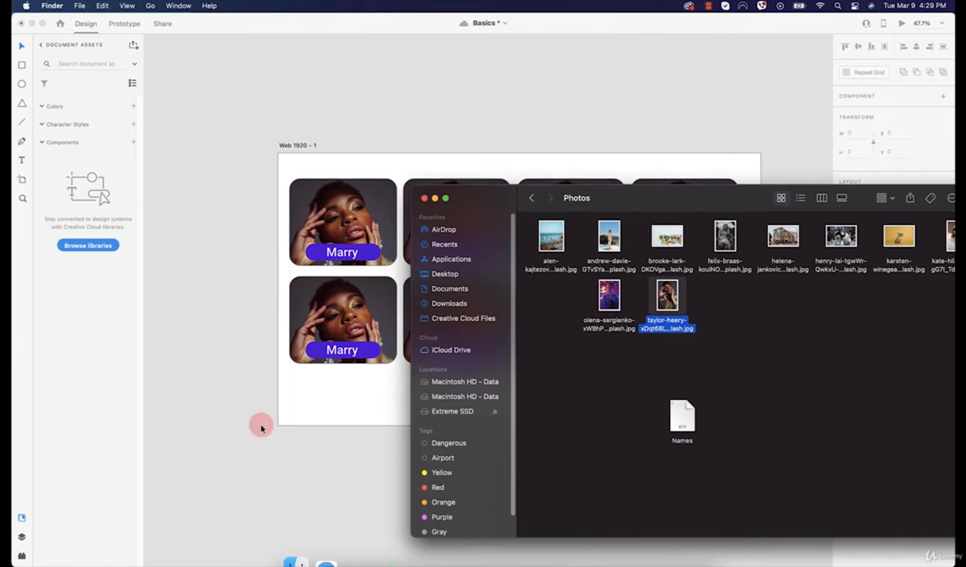
pyautogui.moveTo(582, 198); pyautogui.dragTo(403, 328)
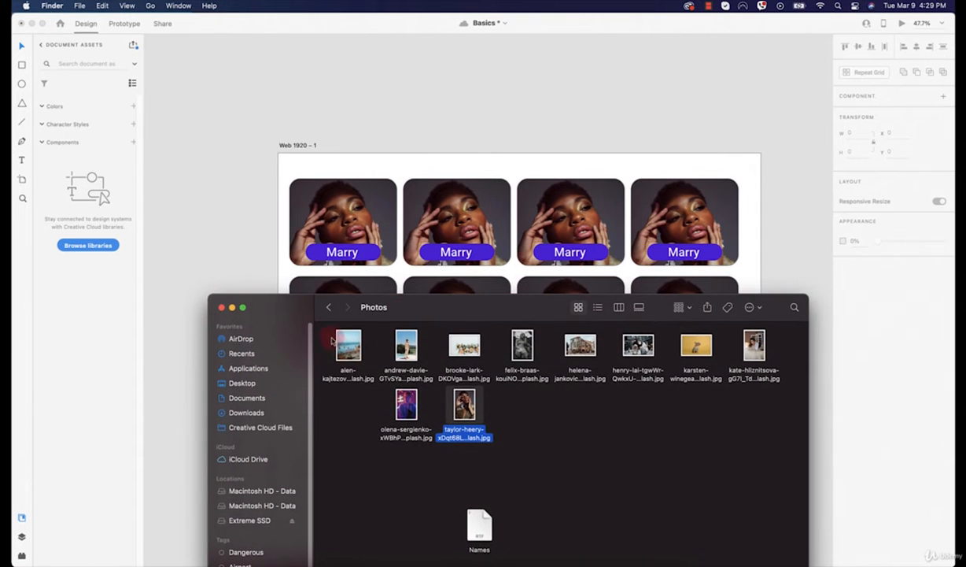
pyautogui.moveTo(332, 340); pyautogui.dragTo(759, 437)
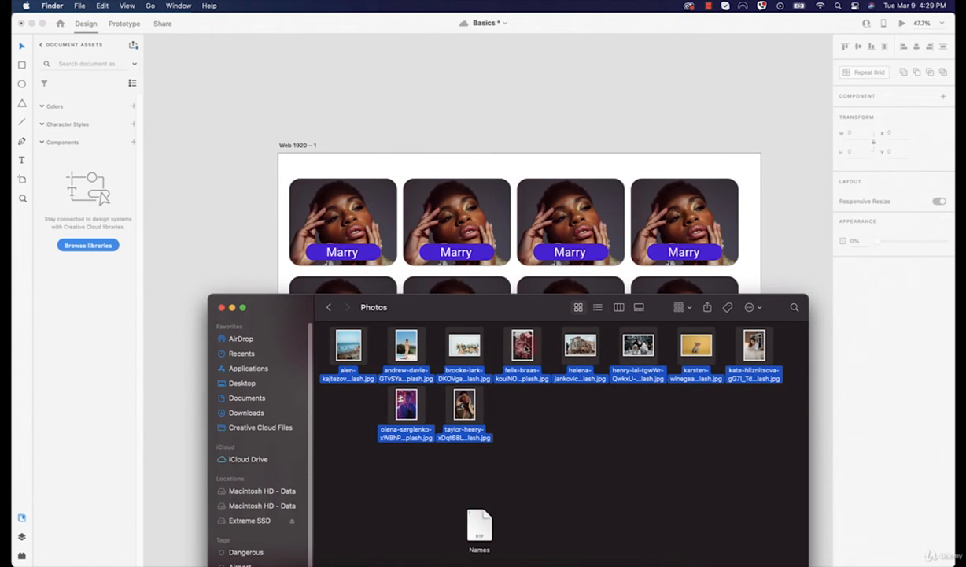
pyautogui.moveTo(521, 344); pyautogui.dragTo(638, 222)
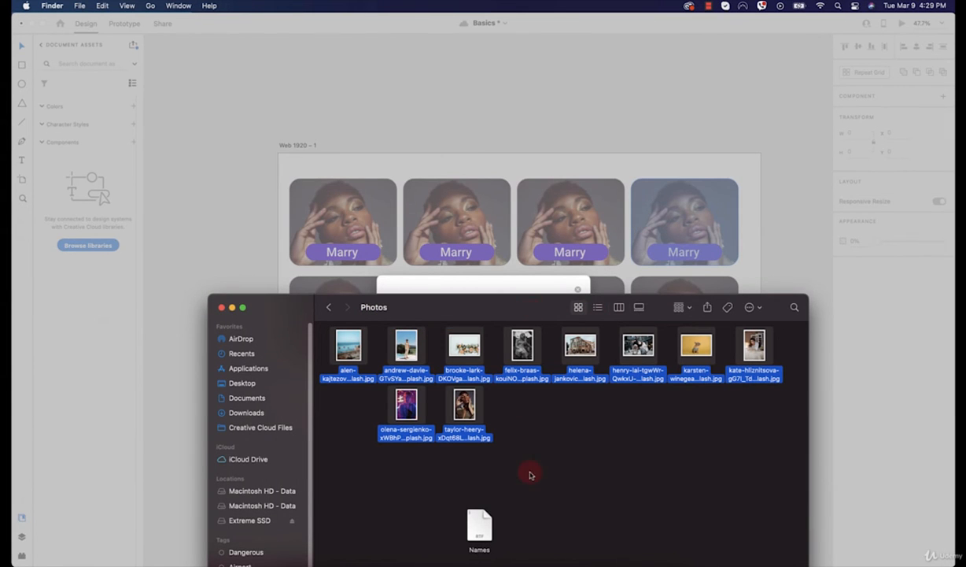
pyautogui.moveTo(479, 308); pyautogui.dragTo(564, 463)
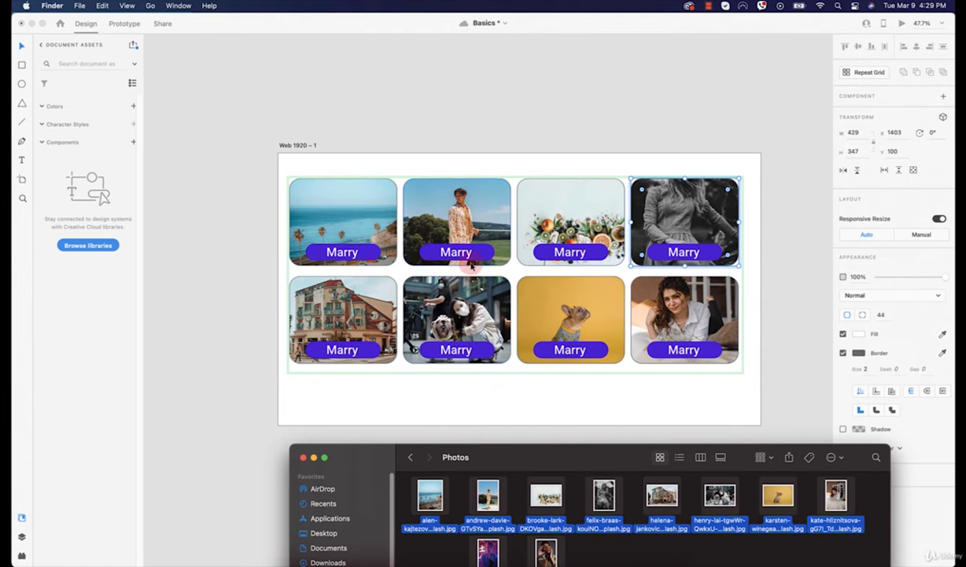
pyautogui.moveTo(542, 456); pyautogui.dragTo(788, 145)
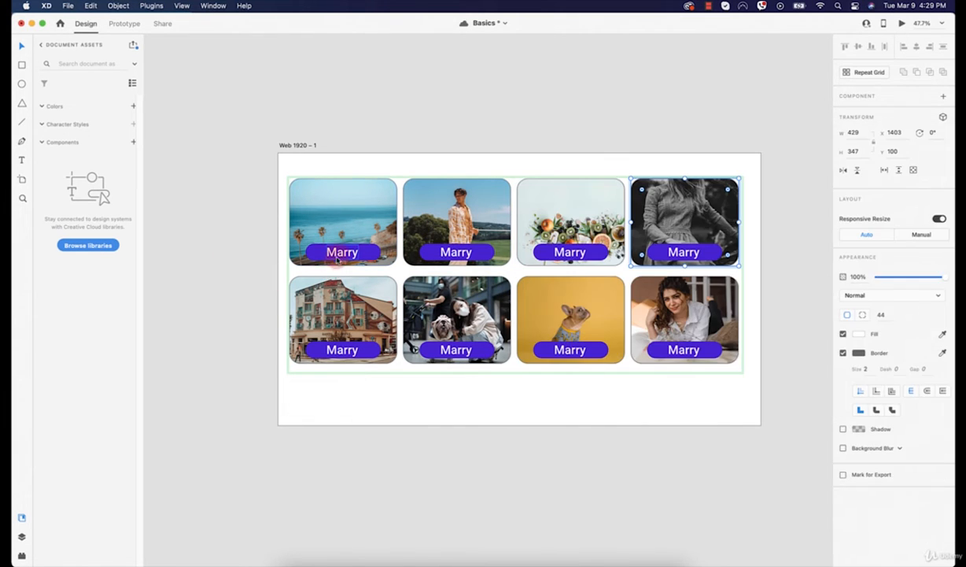
pyautogui.doubleClick(342, 252)
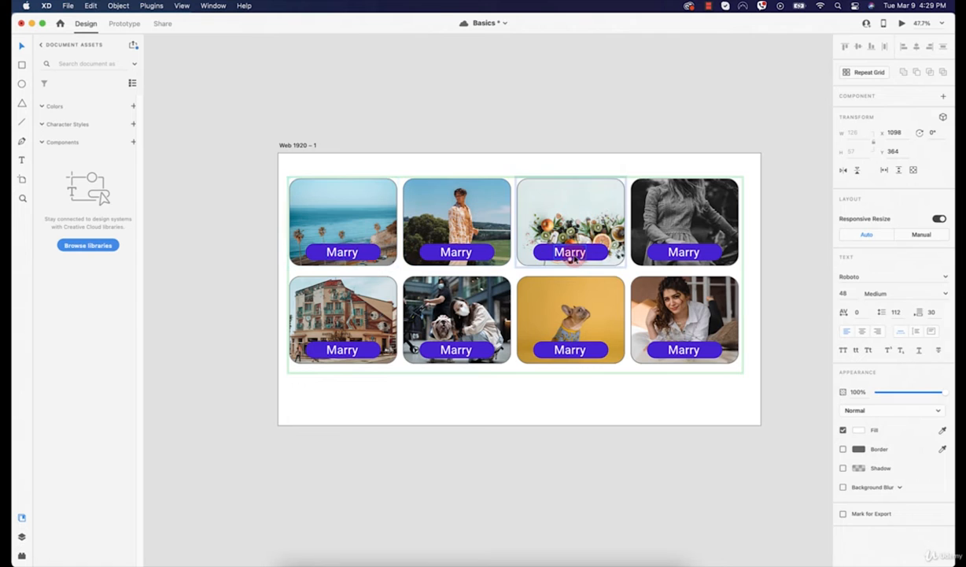
pyautogui.click(406, 429)
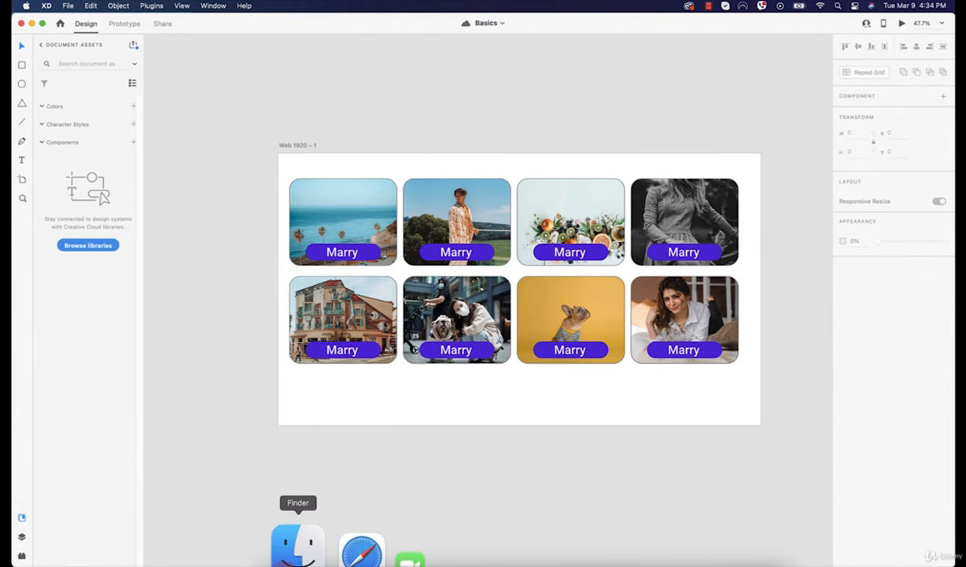
# Switch to Finder and open text.txt from the Photos folder to review its list of names
pyautogui.click(297, 547)
pyautogui.moveTo(348, 115); pyautogui.dragTo(534, 123)
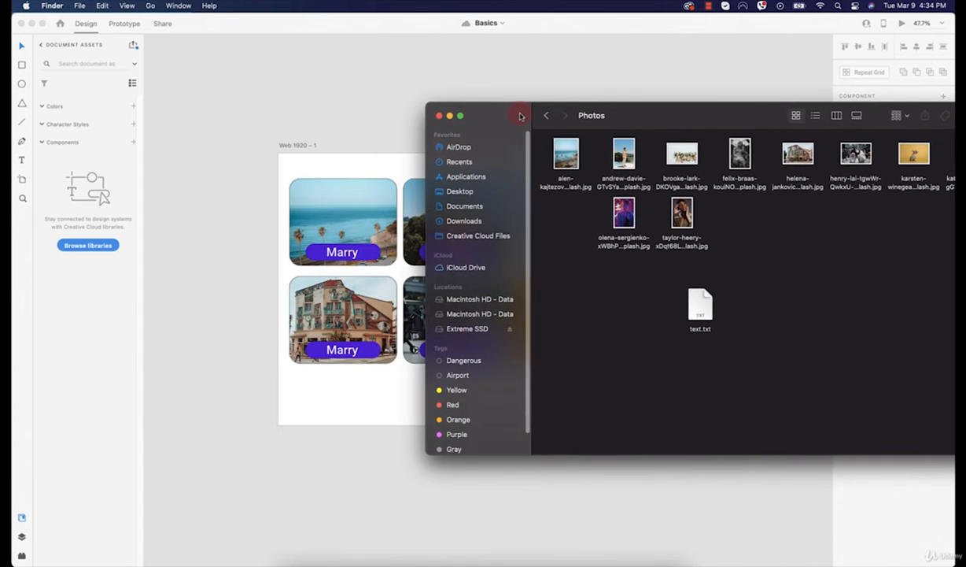
pyautogui.click(694, 306)
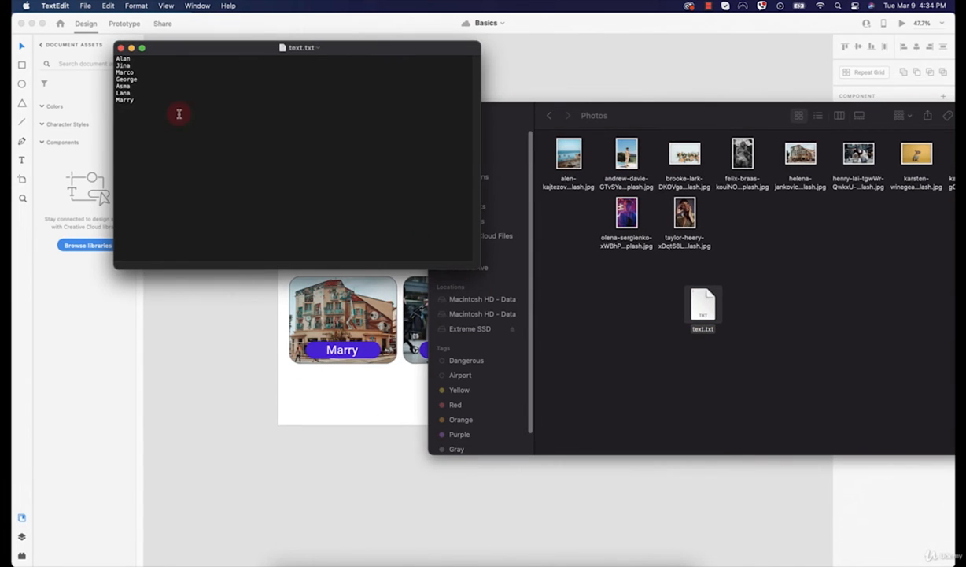
pyautogui.moveTo(178, 114); pyautogui.dragTo(119, 60)
pyautogui.click(150, 89)
pyautogui.moveTo(232, 50); pyautogui.dragTo(693, 181)
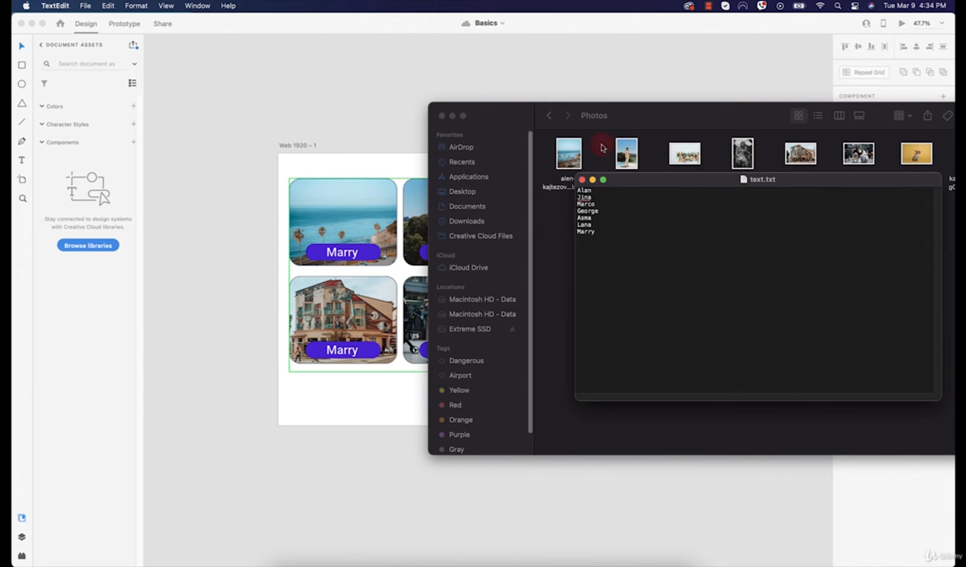
# Place text.txt from the Photos folder onto the first card's name label to fill the repeat grid's labels
pyautogui.click(546, 120)
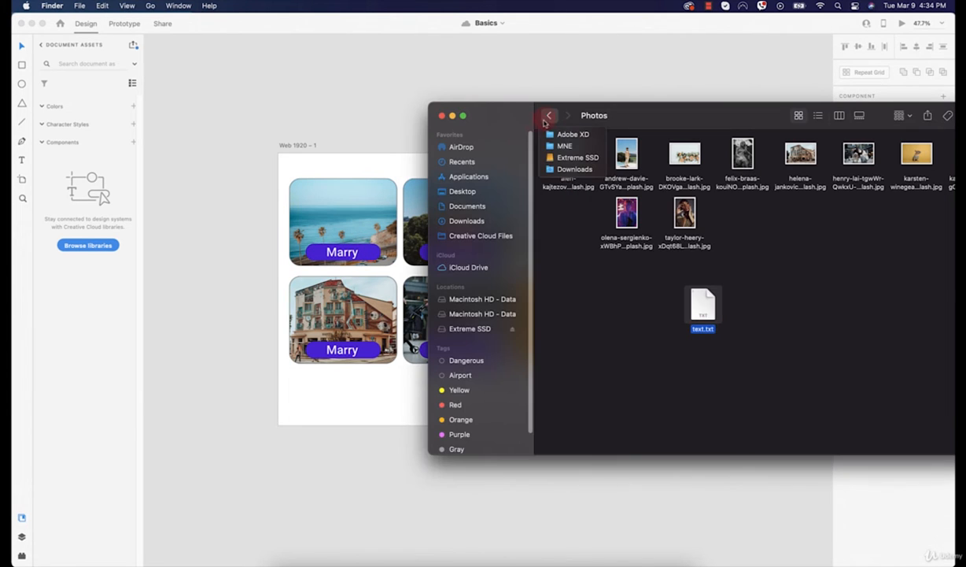
pyautogui.click(588, 246)
pyautogui.moveTo(703, 306); pyautogui.dragTo(347, 251)
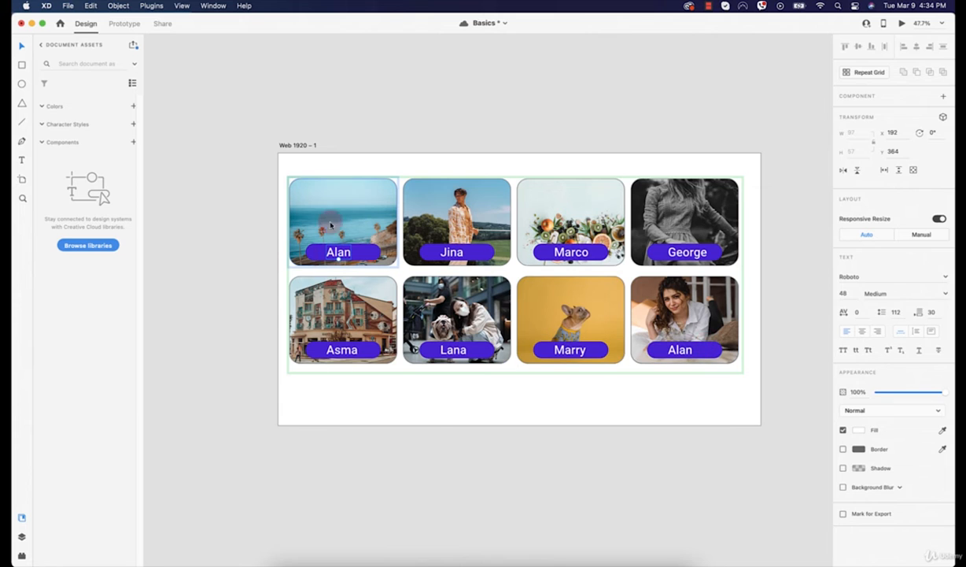
pyautogui.click(507, 362)
pyautogui.click(518, 375)
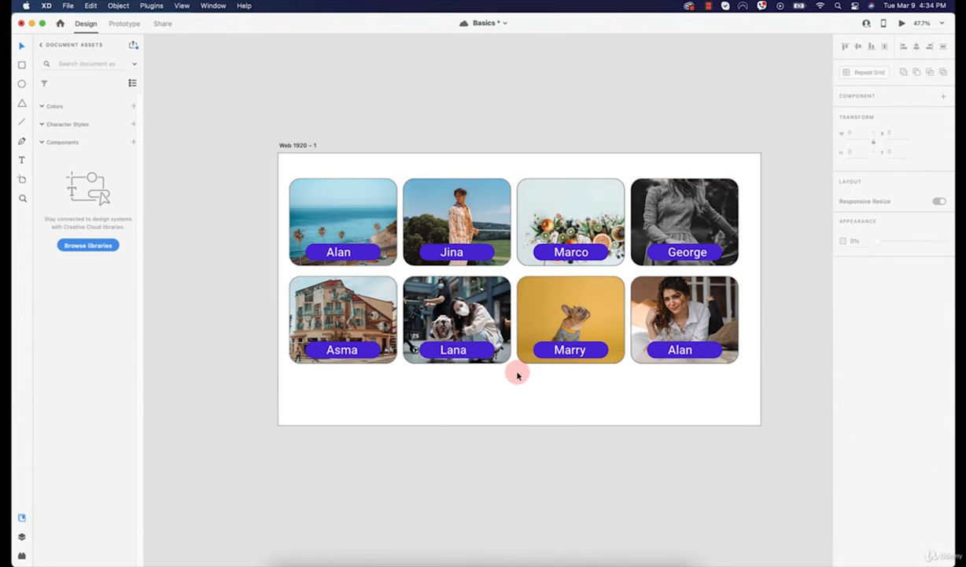
# Reduce the photo frames' corner radius to about 39 and shift the frames down to about Y 116 within the repeat grid
pyautogui.click(501, 201)
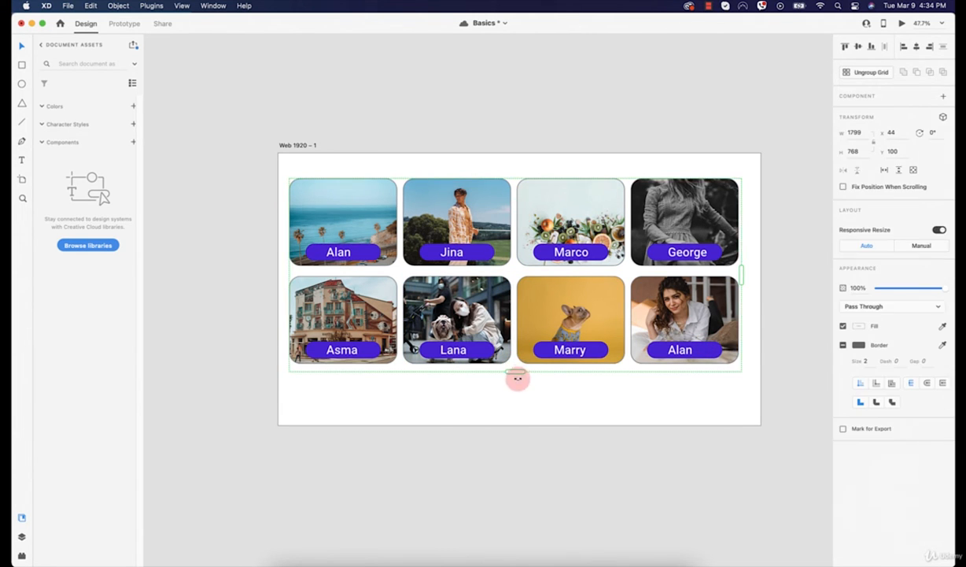
pyautogui.moveTo(515, 366)
pyautogui.mouseDown()
pyautogui.moveTo(518, 537)
pyautogui.moveTo(510, 370)
pyautogui.mouseUp()
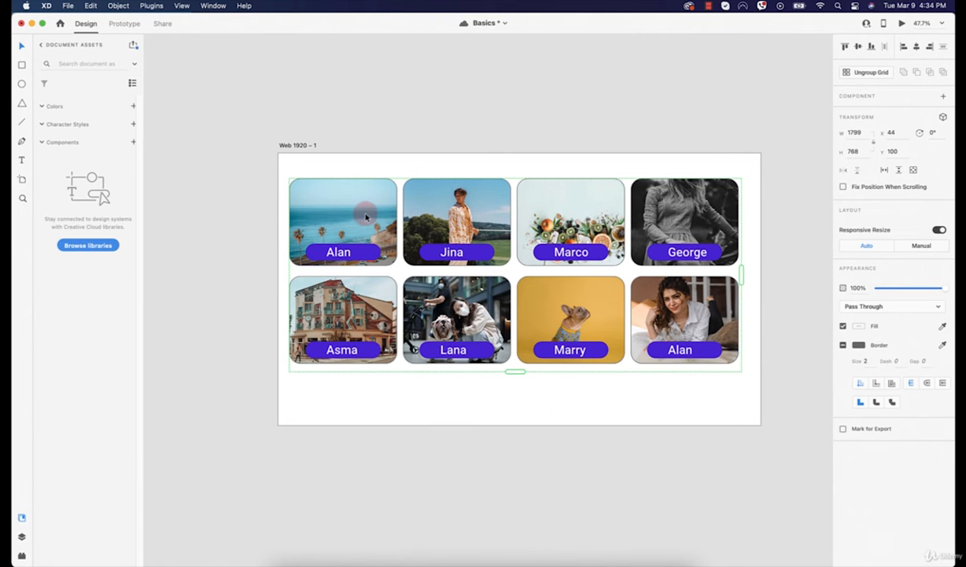
pyautogui.doubleClick(365, 209)
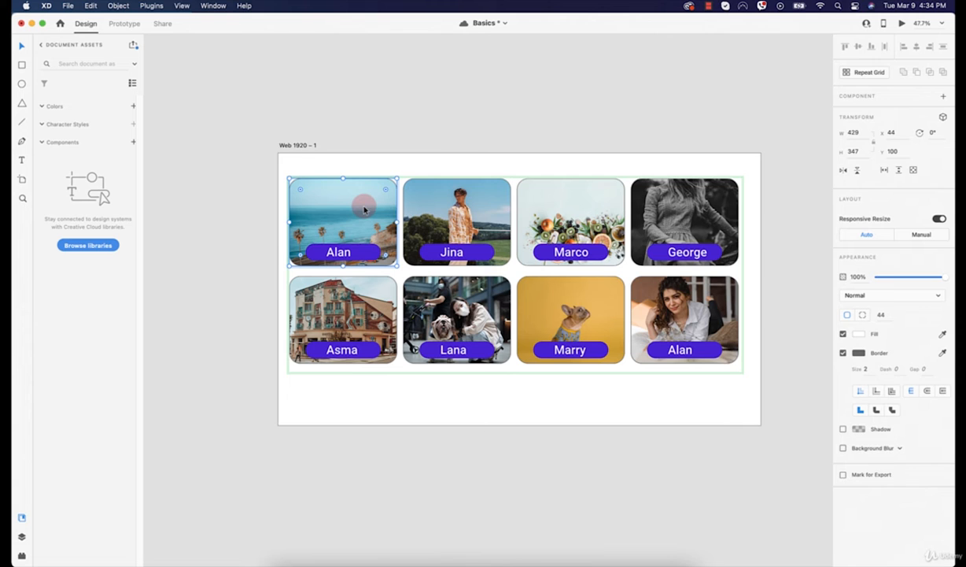
pyautogui.moveTo(386, 191)
pyautogui.mouseDown()
pyautogui.moveTo(352, 249)
pyautogui.moveTo(356, 220)
pyautogui.moveTo(388, 192)
pyautogui.mouseUp()
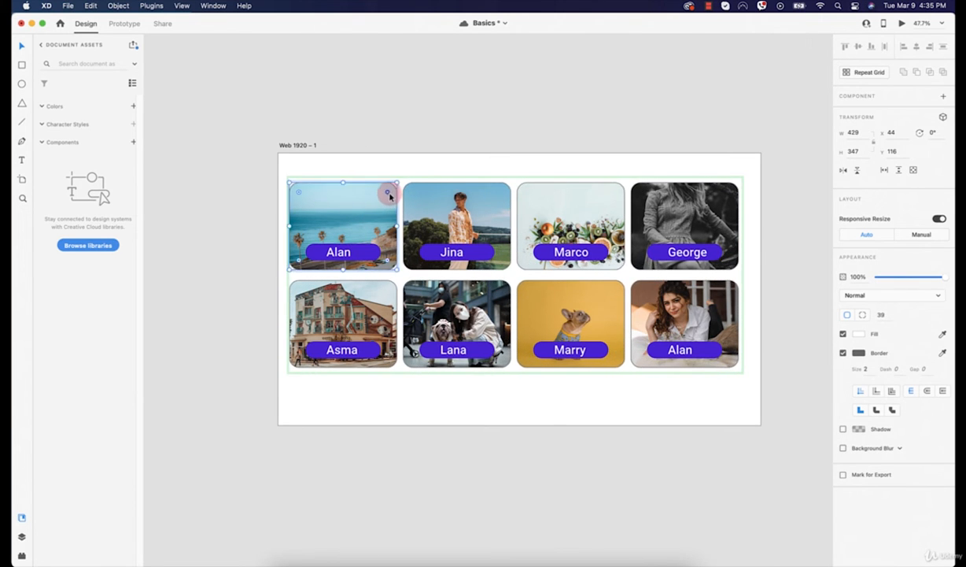
# Remove the border from the repeat grid's photo frames and add a shadow with a Y offset of 11
pyautogui.click(842, 354)
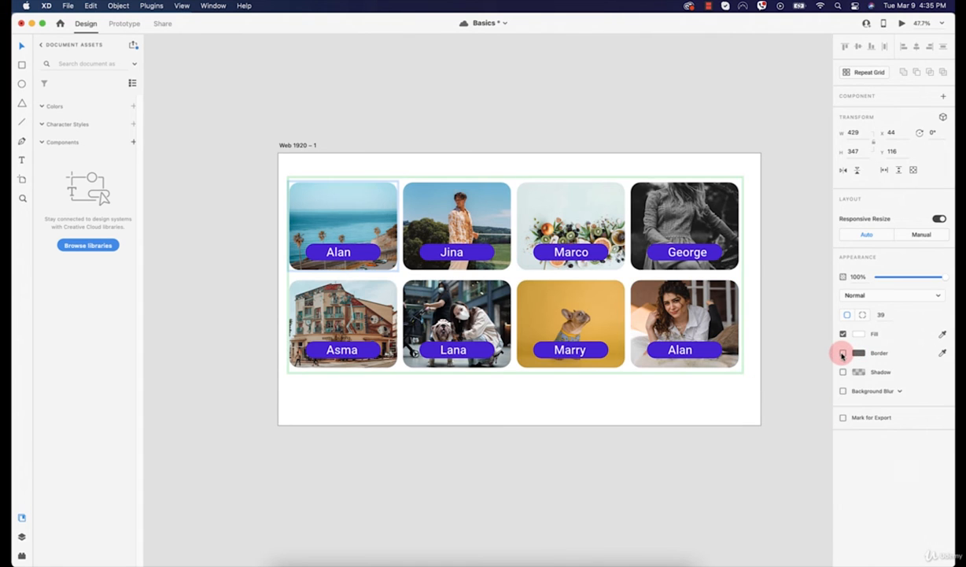
pyautogui.click(842, 373)
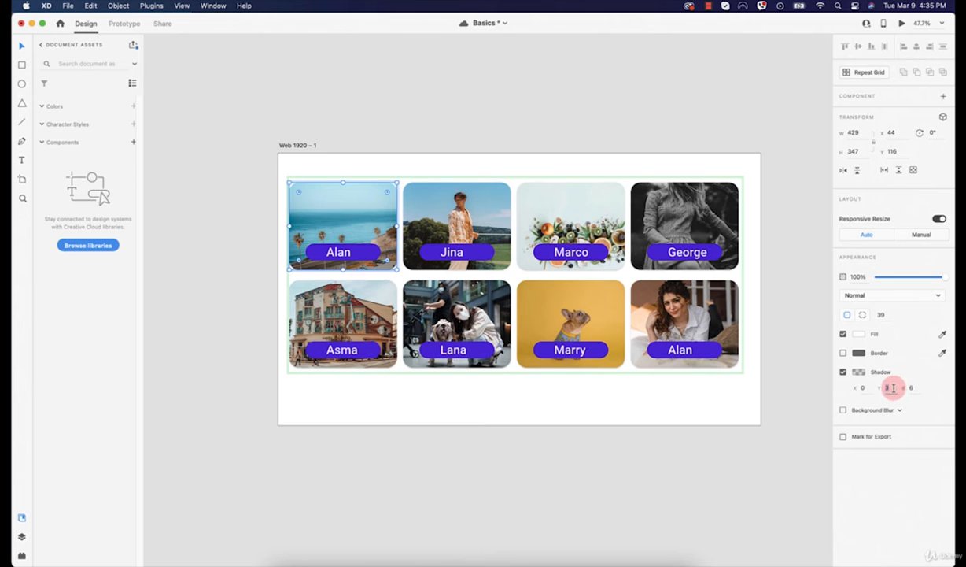
pyautogui.write('4')
pyautogui.press('Up')
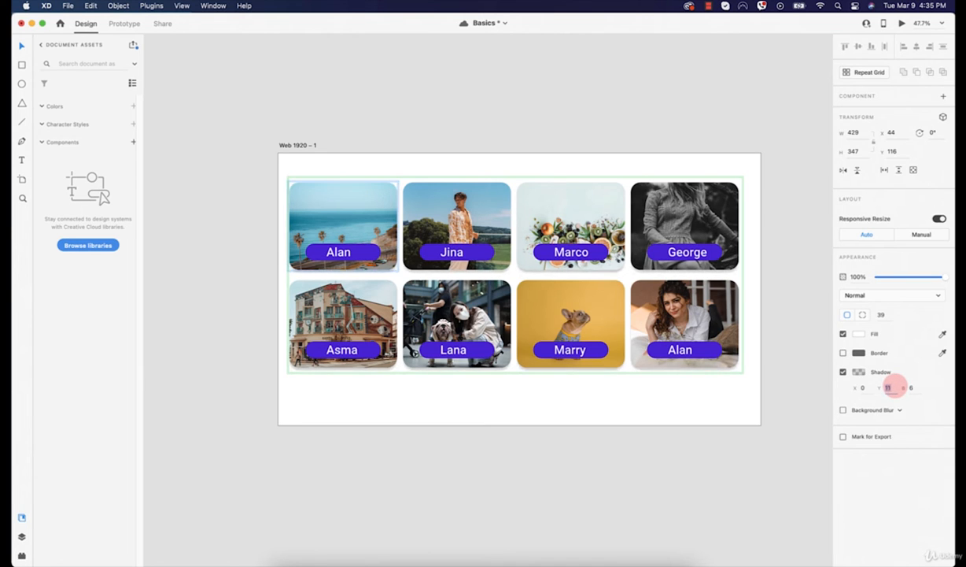
pyautogui.click(638, 460)
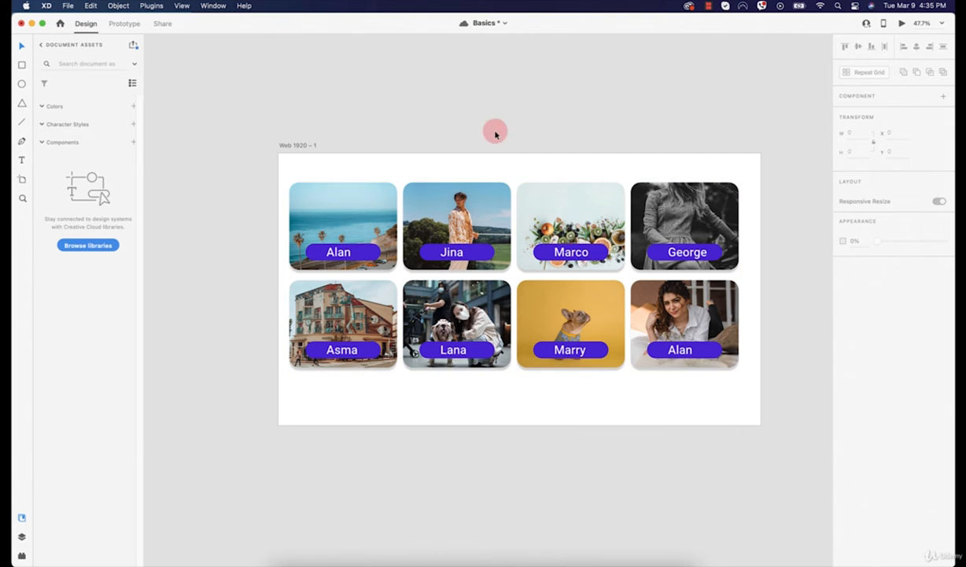
# Recolour the name label backgrounds red across the repeat grid by editing the first card's label
pyautogui.doubleClick(361, 252)
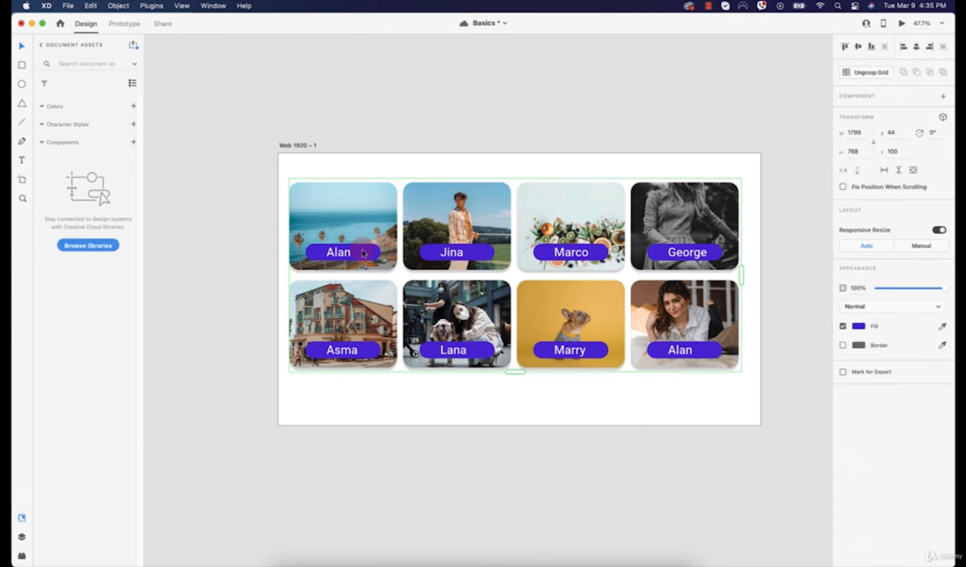
pyautogui.click(859, 335)
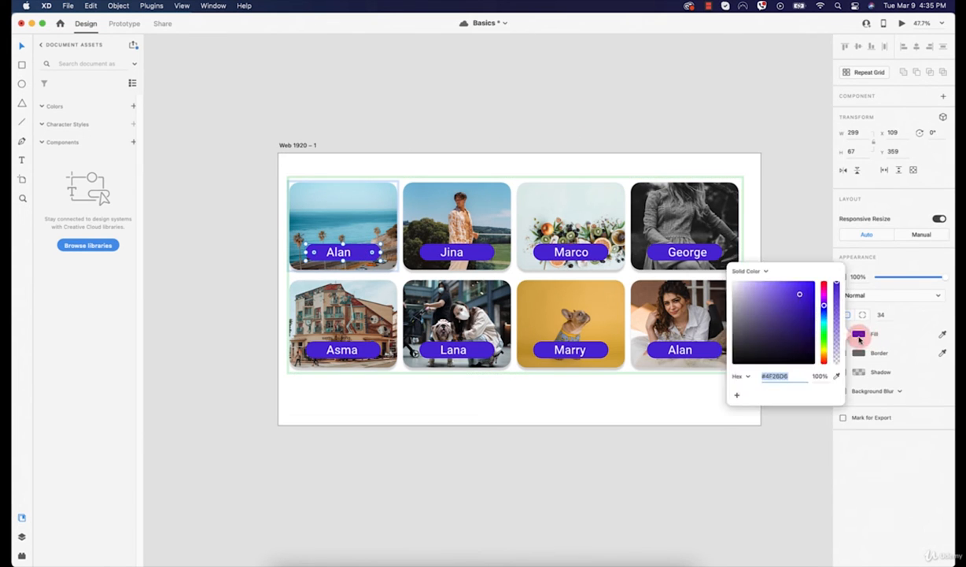
pyautogui.click(824, 288)
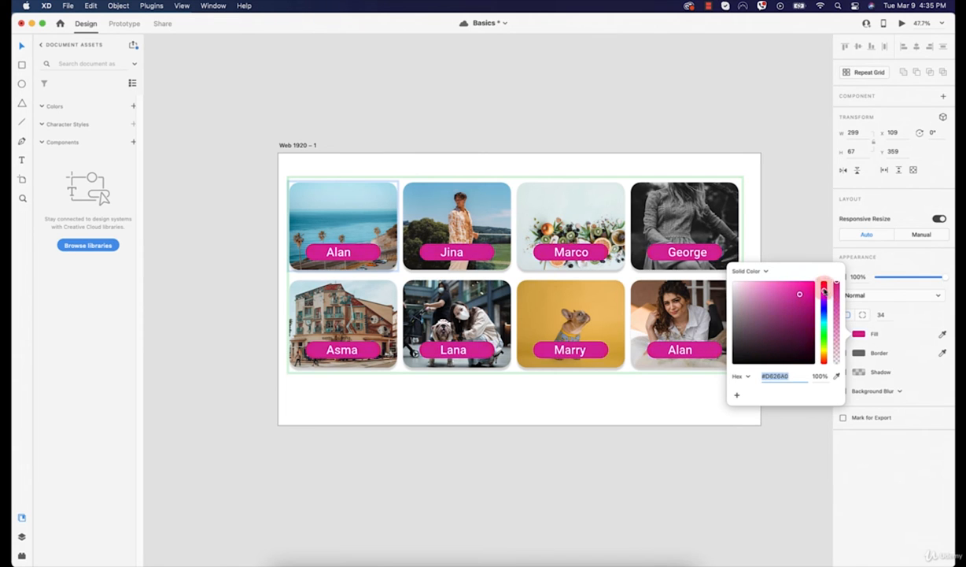
pyautogui.moveTo(824, 291); pyautogui.dragTo(825, 283)
pyautogui.click(613, 241)
# Recolour the name label backgrounds dark blue across the repeat grid by editing the label on the top row's third card
pyautogui.click(574, 255)
pyautogui.click(596, 257)
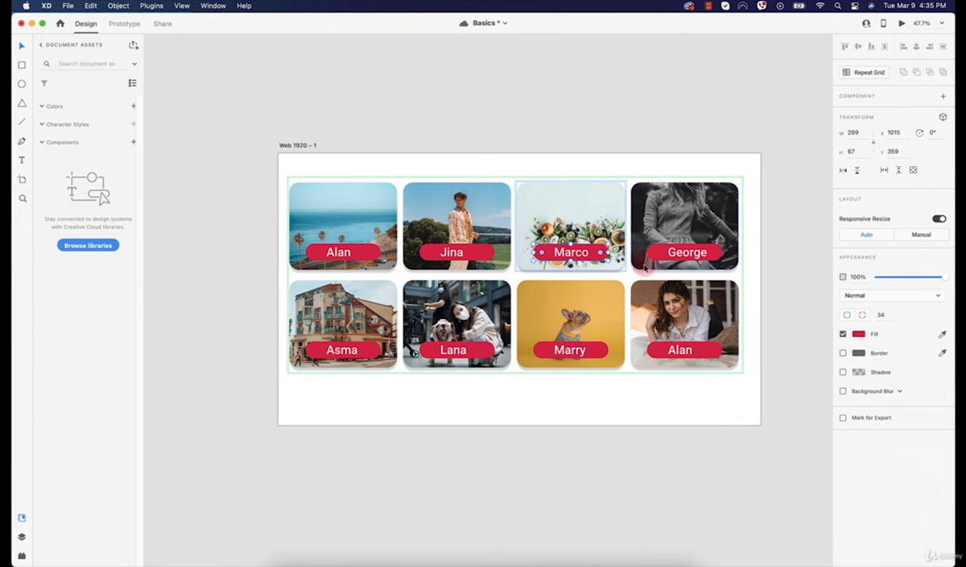
pyautogui.click(859, 333)
pyautogui.moveTo(789, 338); pyautogui.dragTo(746, 293)
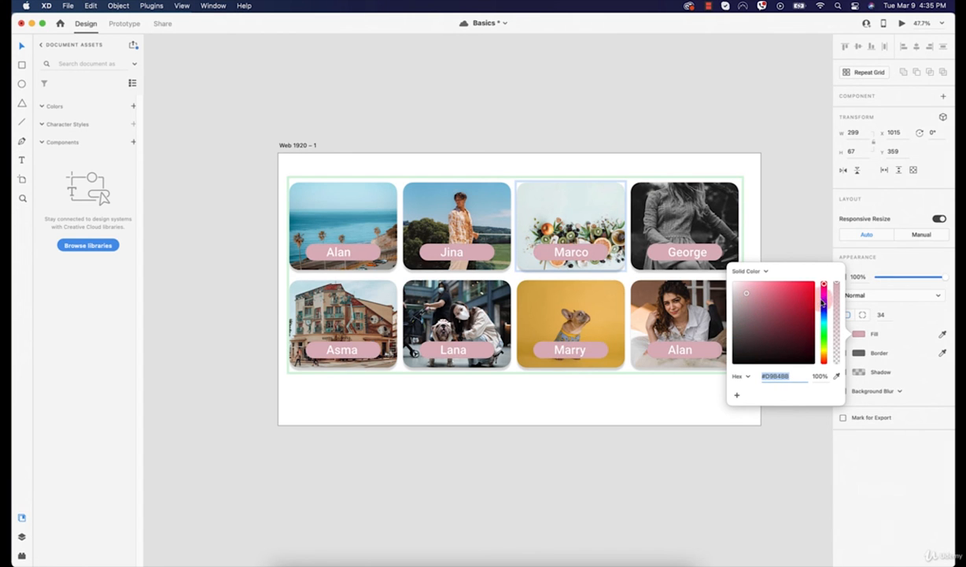
pyautogui.moveTo(824, 302)
pyautogui.mouseDown()
pyautogui.moveTo(774, 301)
pyautogui.moveTo(791, 311)
pyautogui.mouseUp()
pyautogui.click(751, 209)
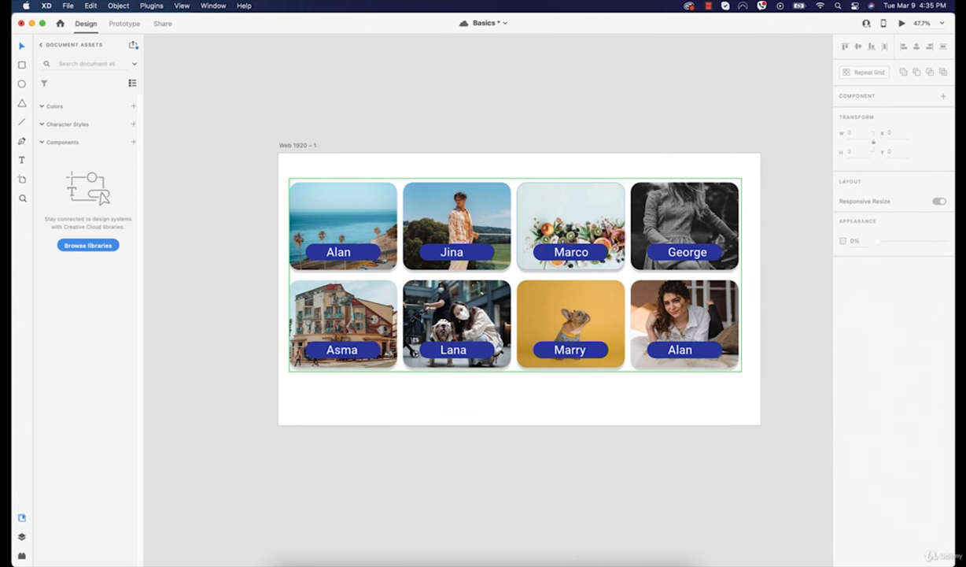
# Move the repeat grid up to about Y 75 and ungroup it into separate card groups
pyautogui.click(429, 199)
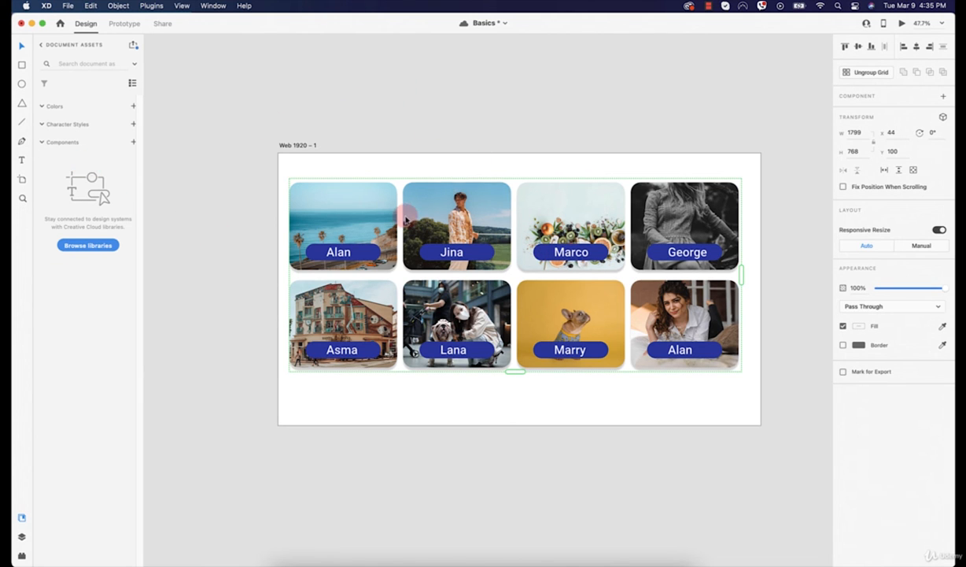
pyautogui.moveTo(367, 217); pyautogui.dragTo(368, 211)
pyautogui.rightClick(367, 211)
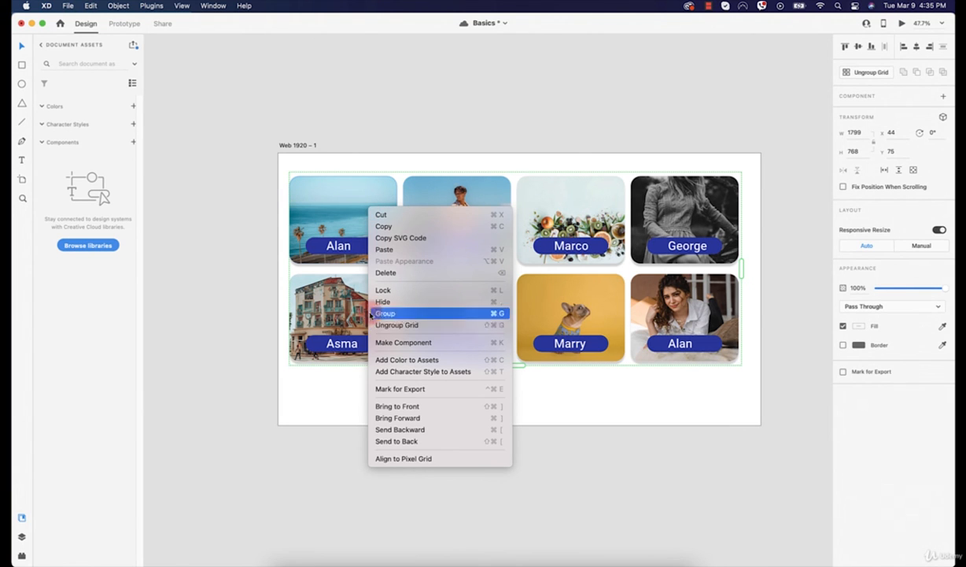
pyautogui.click(64, 349)
pyautogui.click(22, 536)
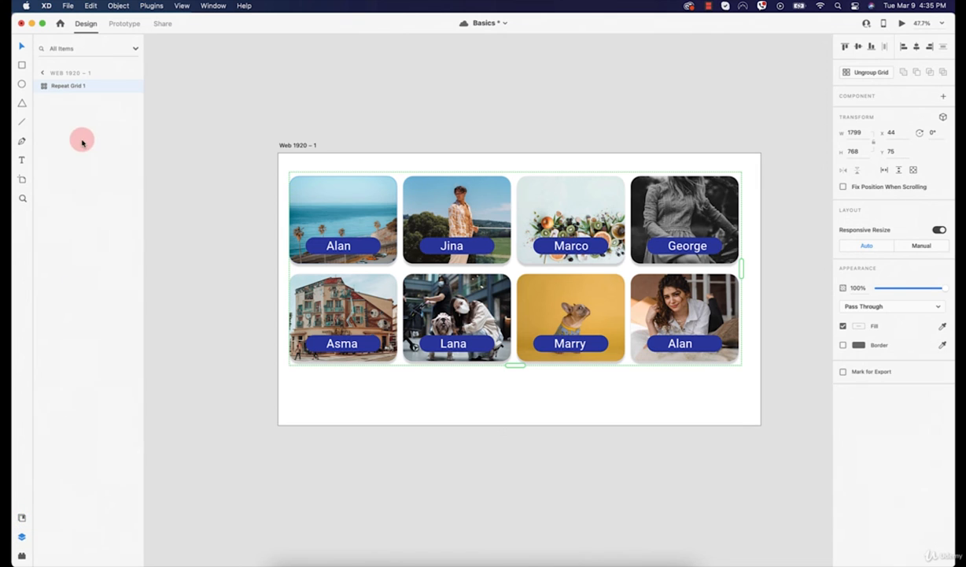
pyautogui.rightClick(80, 89)
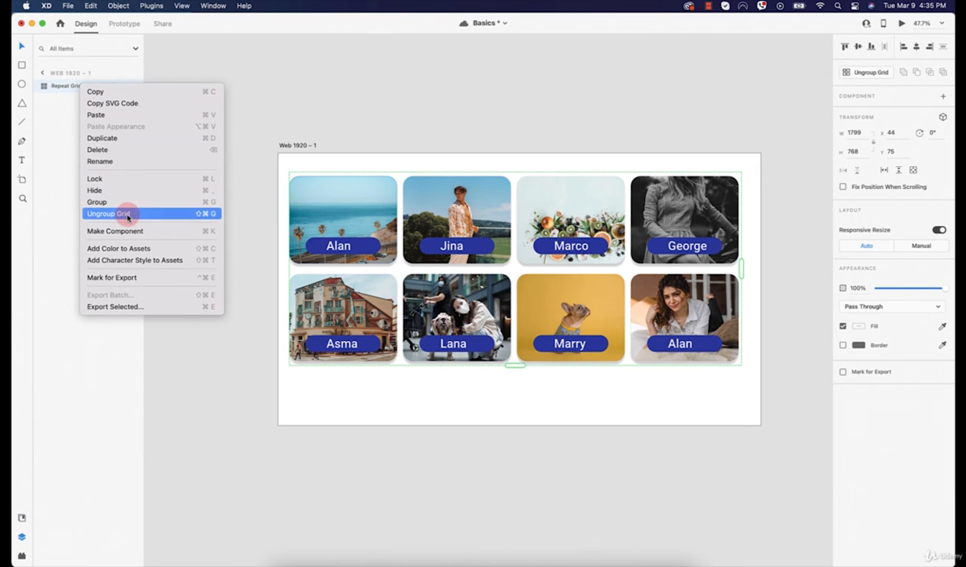
pyautogui.click(437, 100)
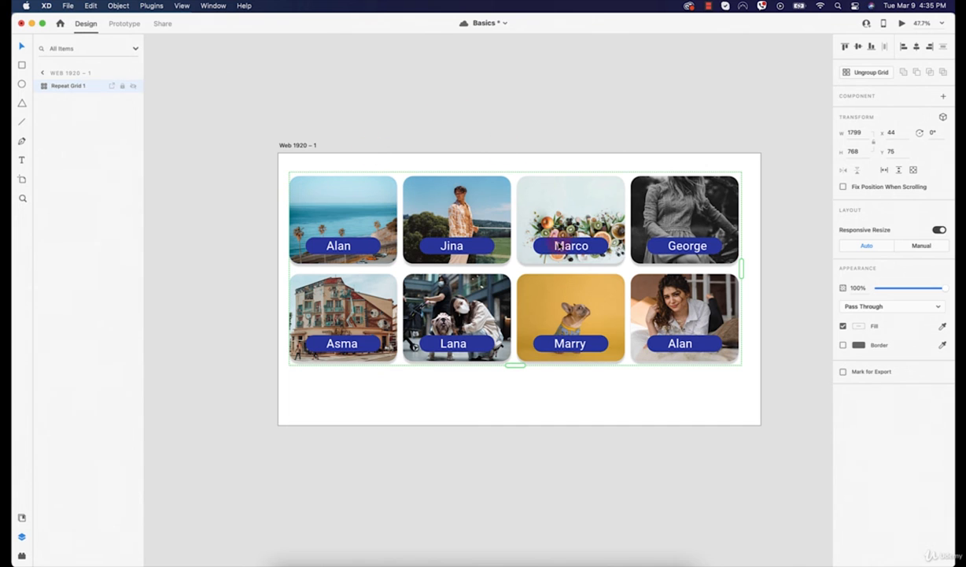
pyautogui.click(871, 73)
pyautogui.click(476, 371)
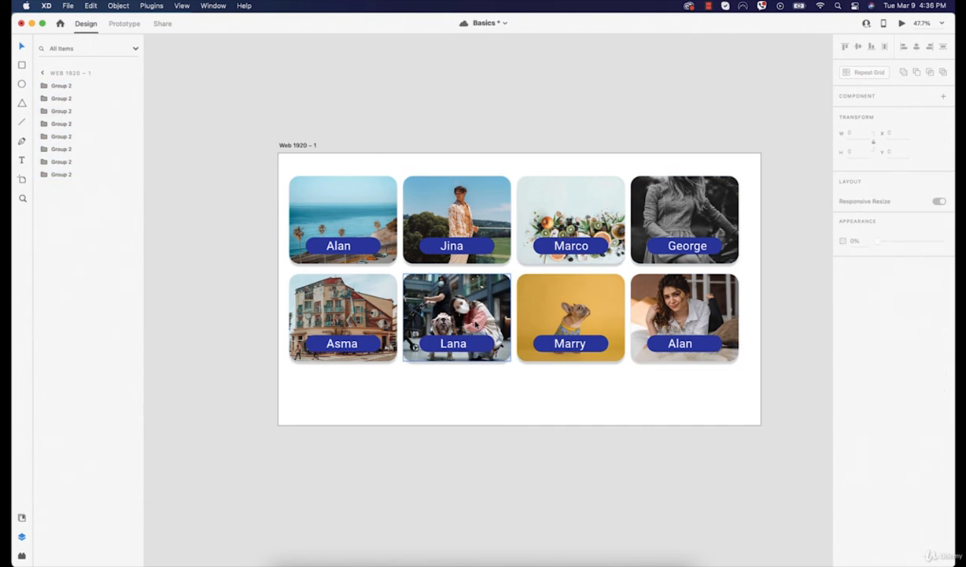
# Change only the label background on the bottom row's second card to dark red #AD2030
pyautogui.click(61, 126)
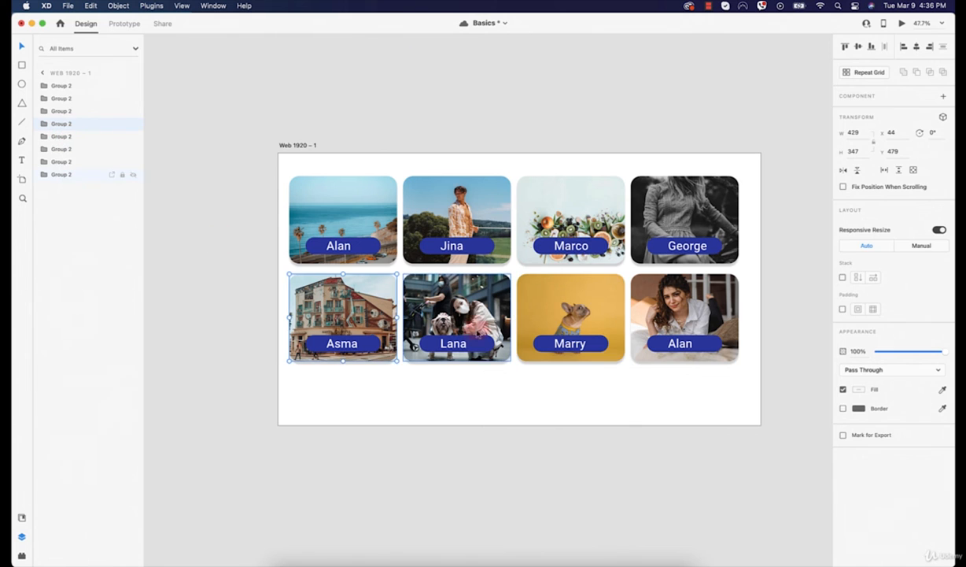
pyautogui.click(474, 350)
pyautogui.doubleClick(477, 349)
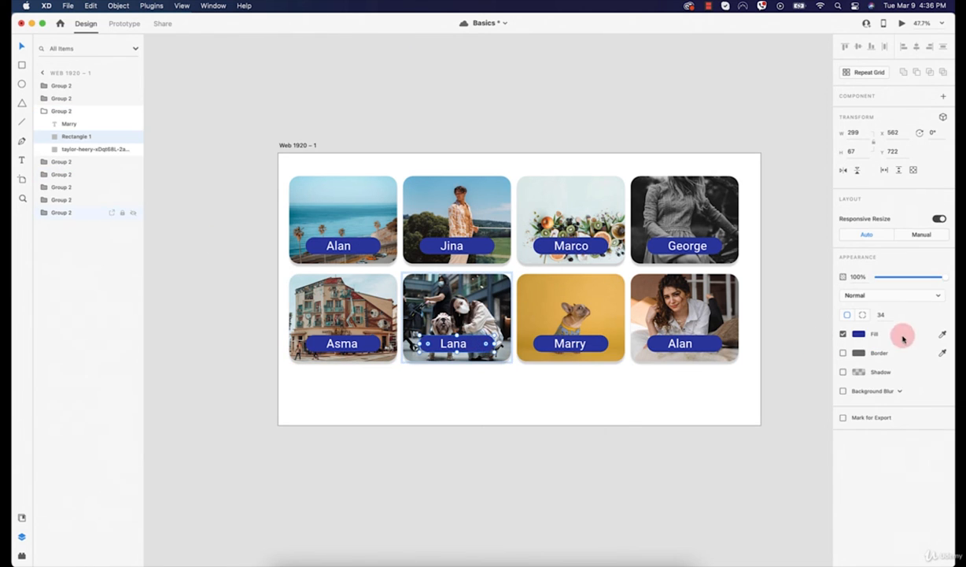
pyautogui.click(859, 334)
pyautogui.moveTo(745, 342); pyautogui.dragTo(824, 283)
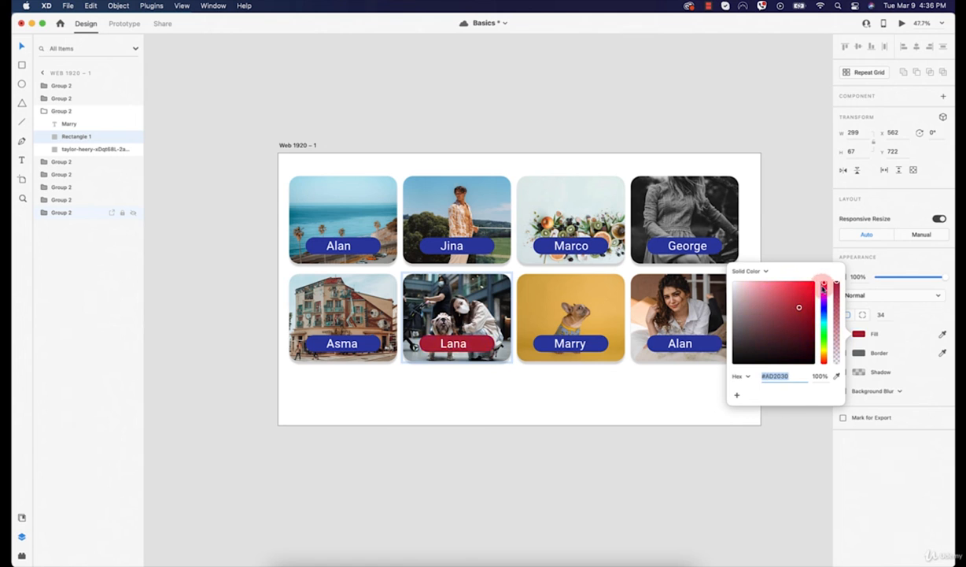
pyautogui.click(633, 447)
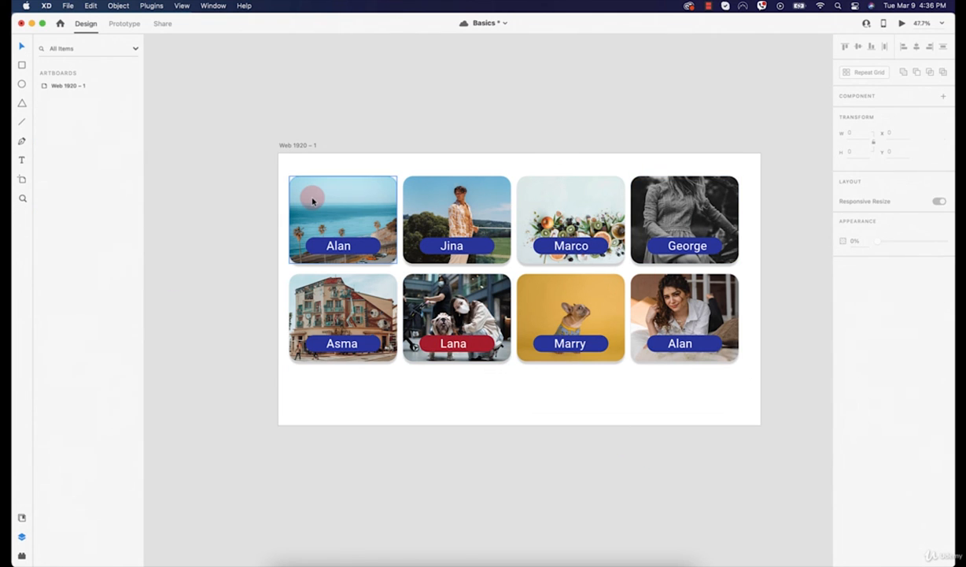